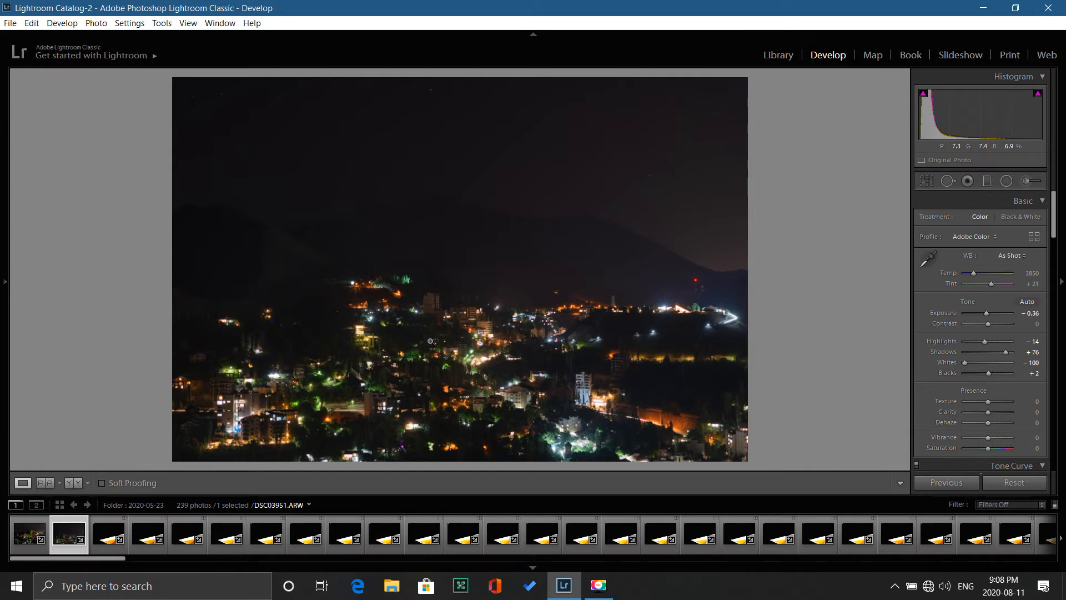
Step: Examine the hillside lights and buildings in the night city photo up close
click(391, 292)
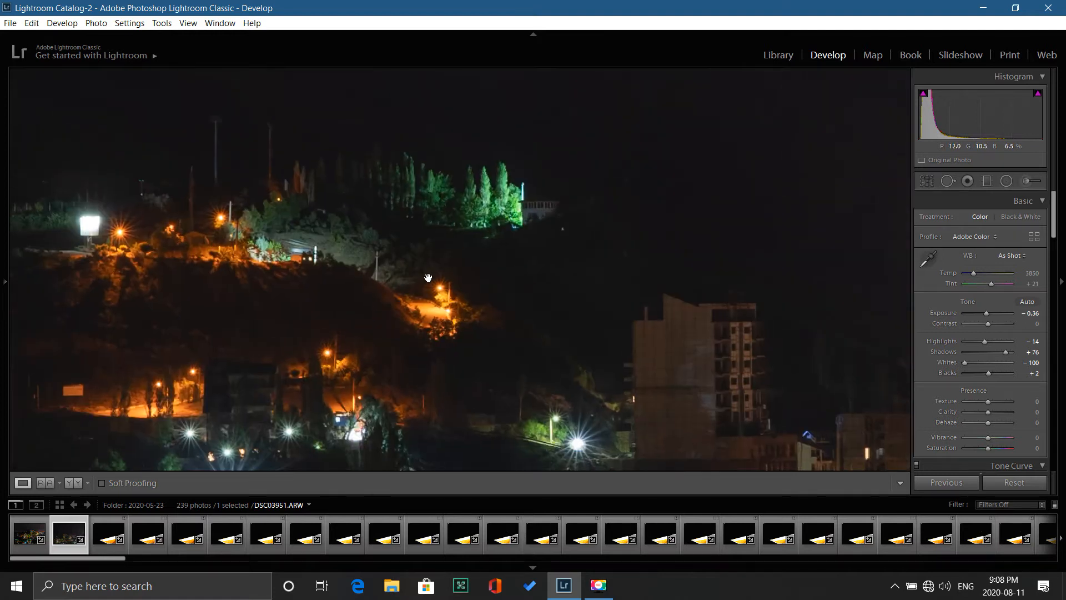
drag(431, 285, 298, 206)
drag(430, 251, 237, 210)
click(237, 209)
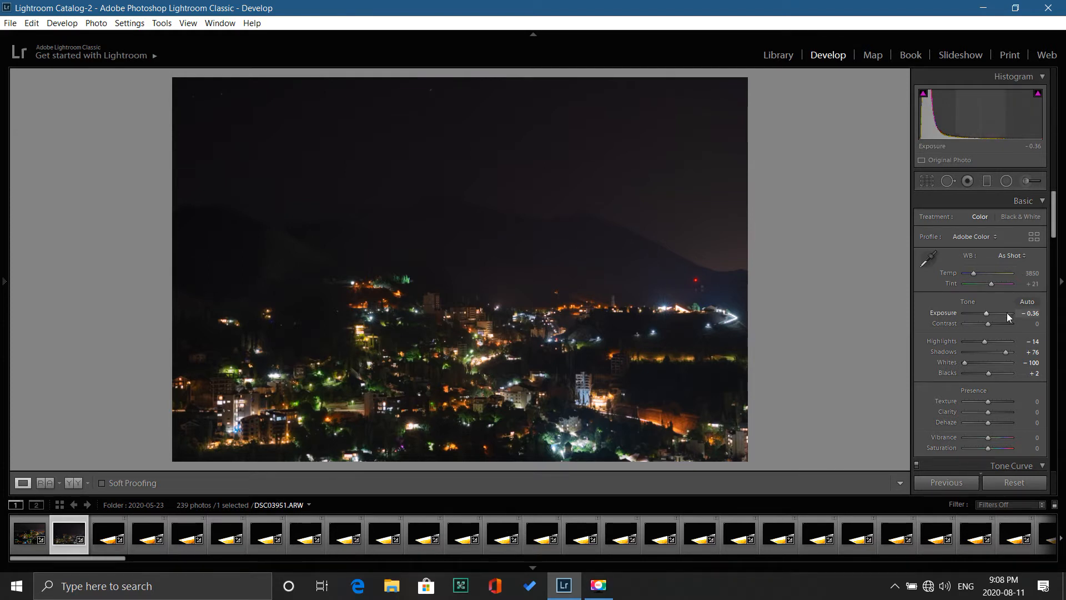
Step: Reset all develop adjustments of the night city photo and check its lights up close
click(1004, 484)
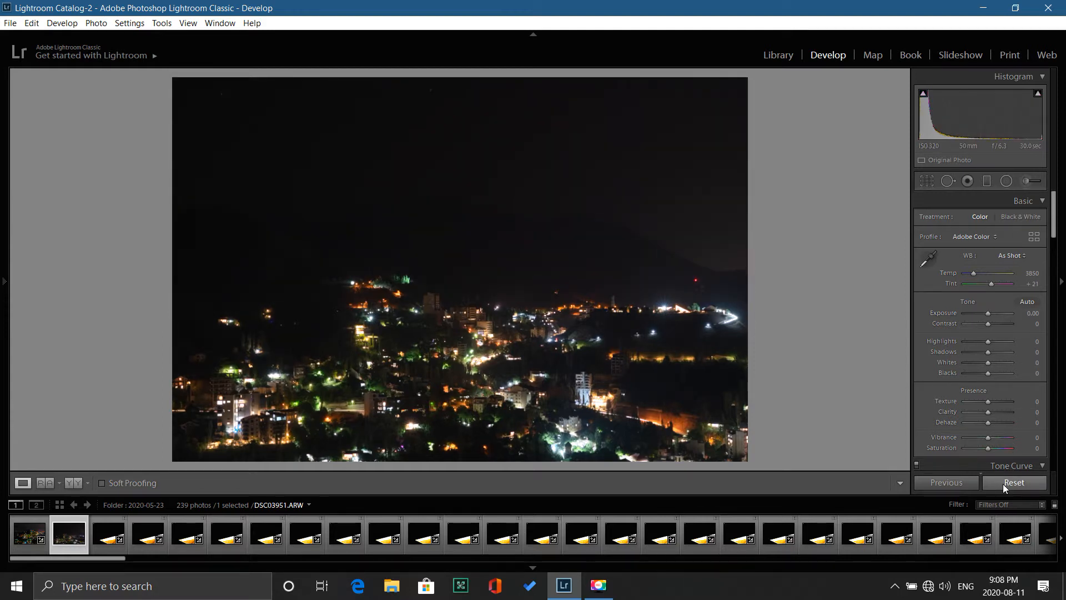
click(695, 304)
drag(695, 302, 686, 243)
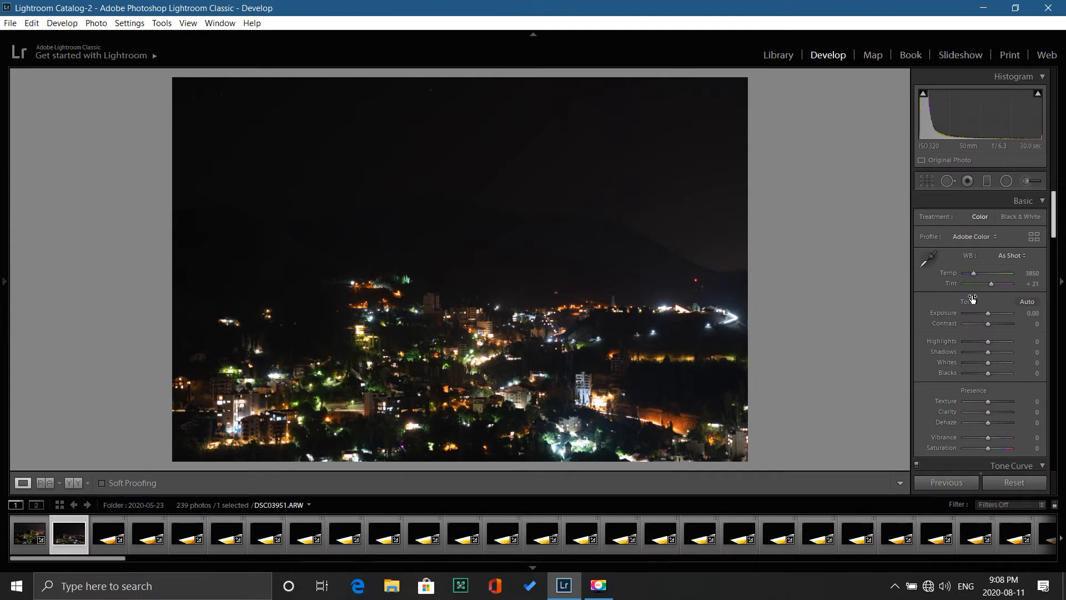
click(1041, 201)
click(1041, 200)
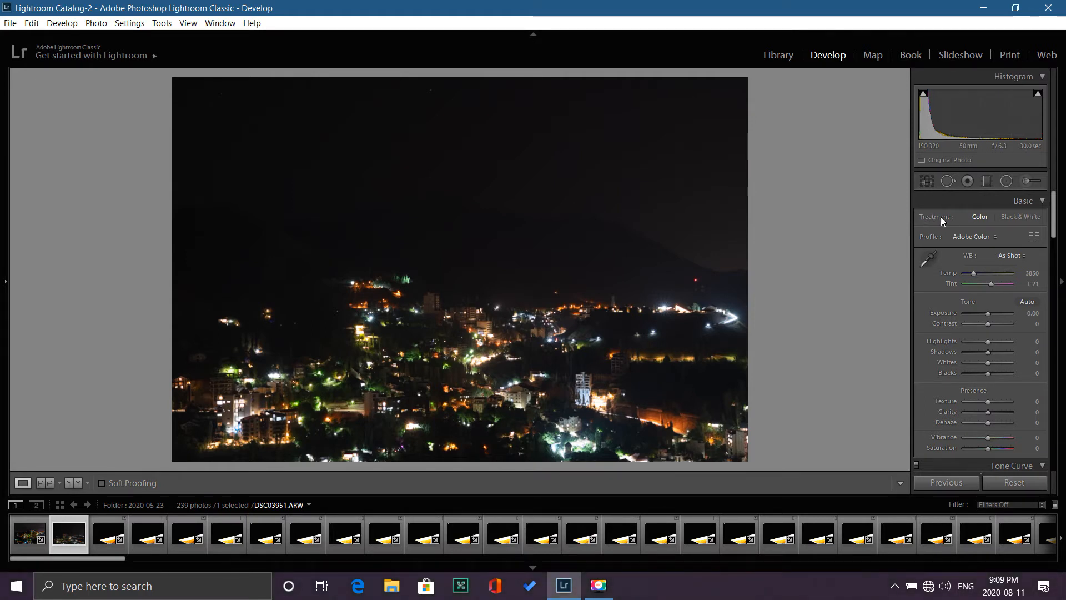
Step: Try the Black & White treatment and the Adobe Landscape profile, restoring Color and Adobe Color
click(1012, 217)
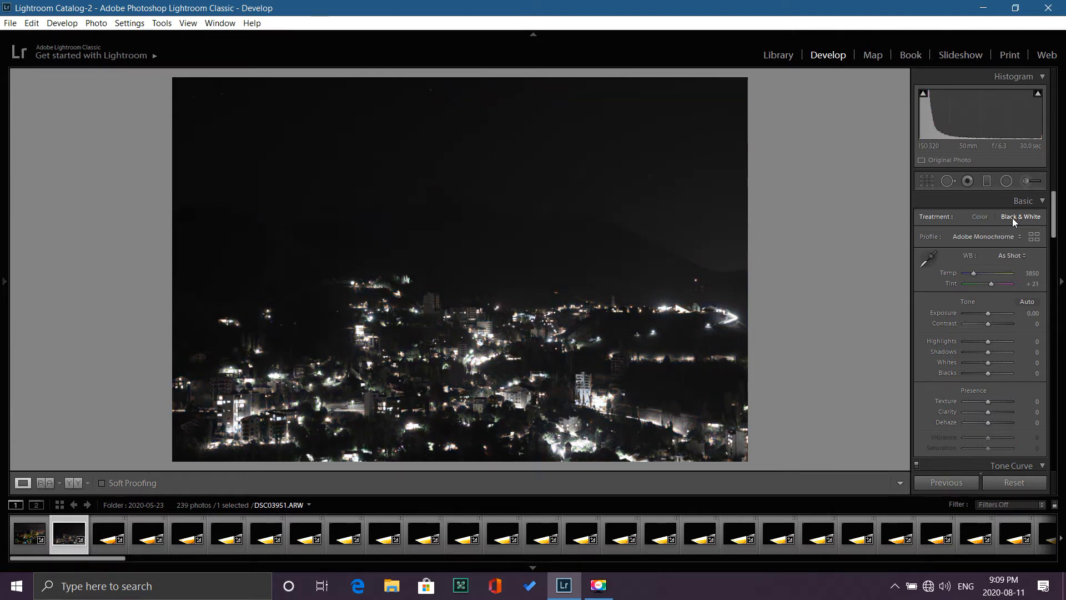
click(980, 216)
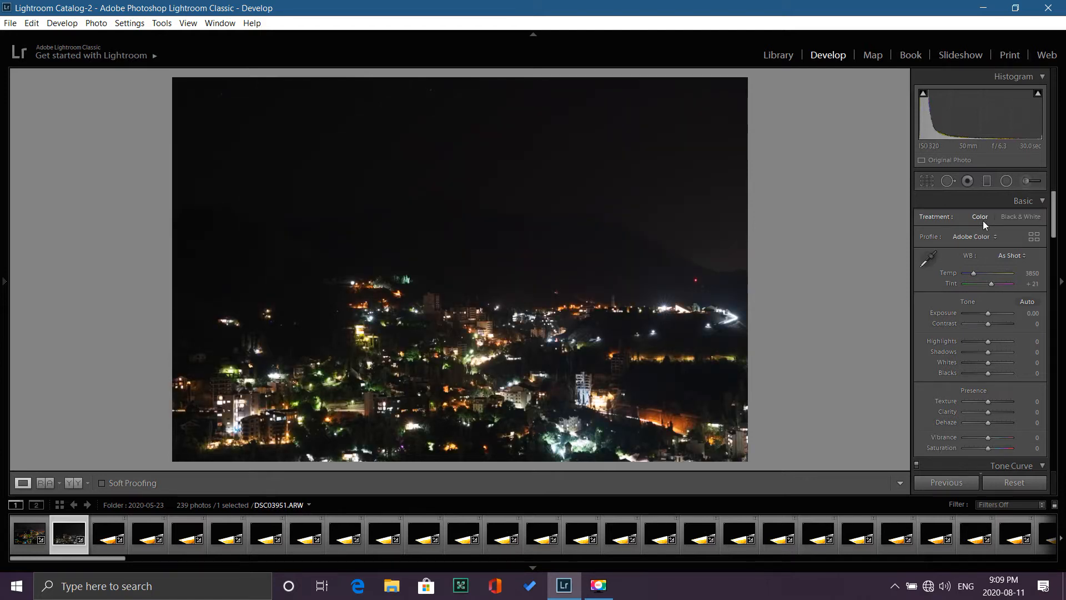
click(973, 237)
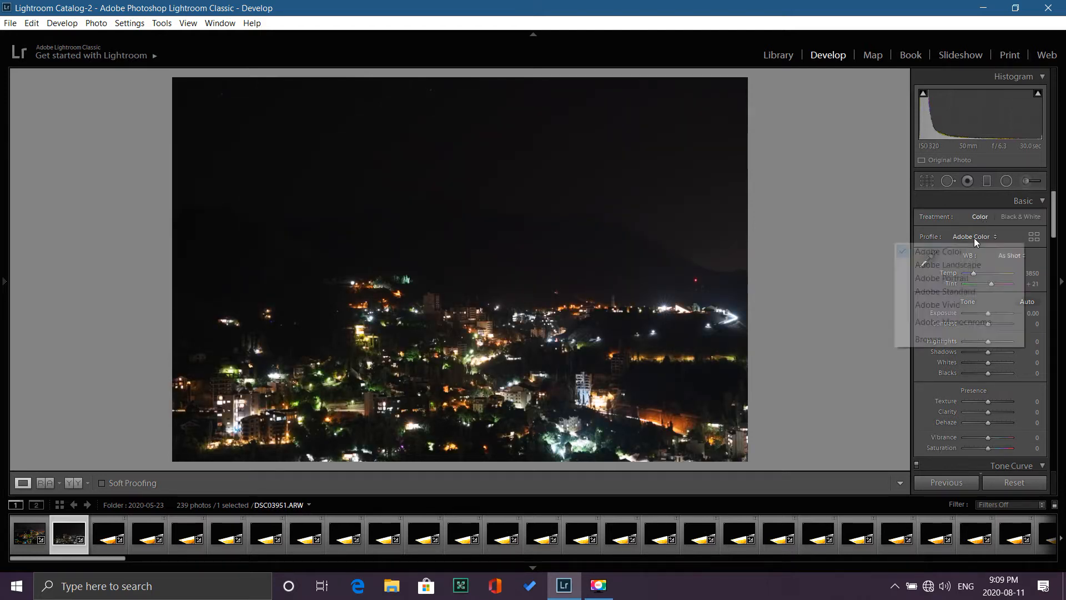
click(953, 266)
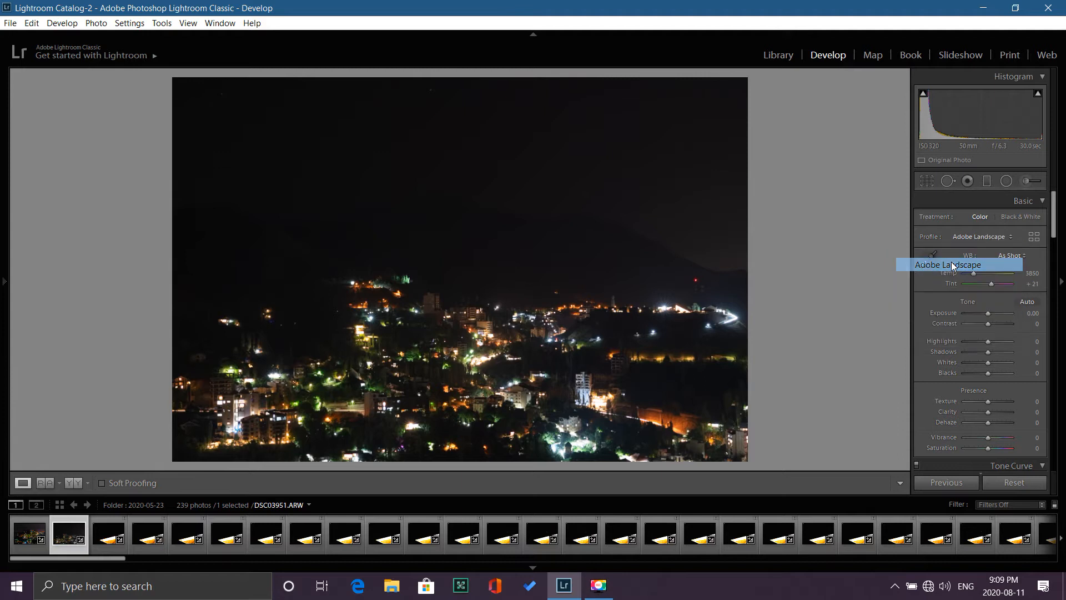
click(991, 237)
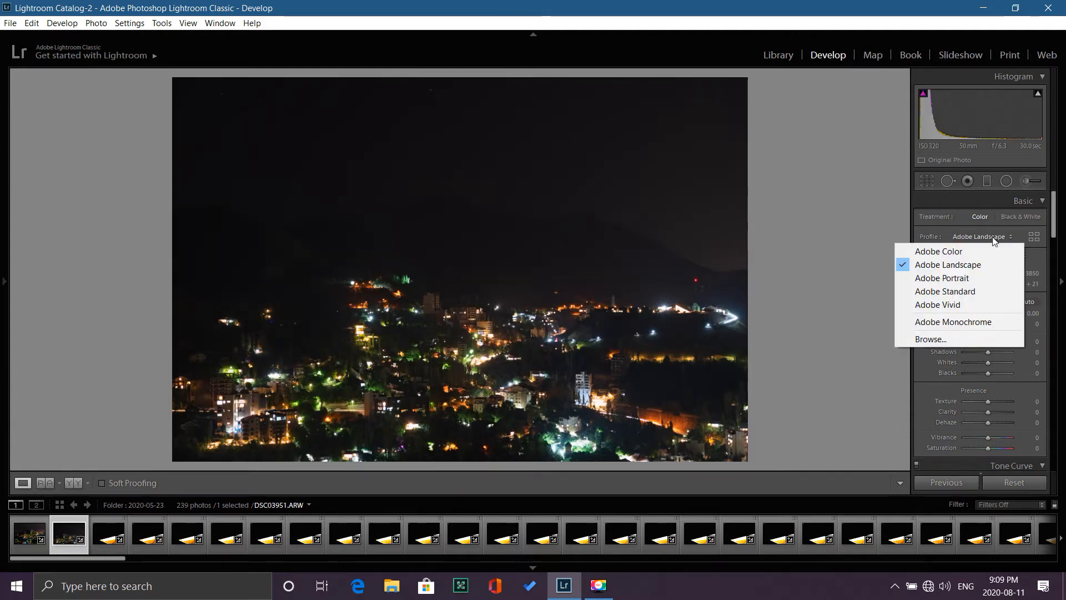
click(953, 251)
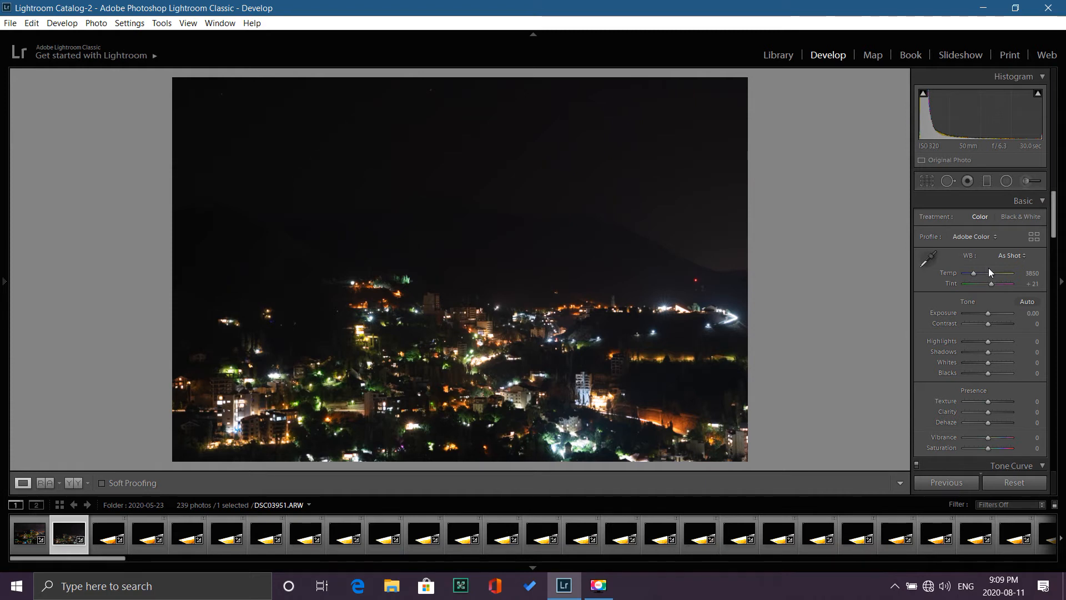
Step: Try sampling the white balance from the lit tower building and undo it
scroll(988, 267, down, 1)
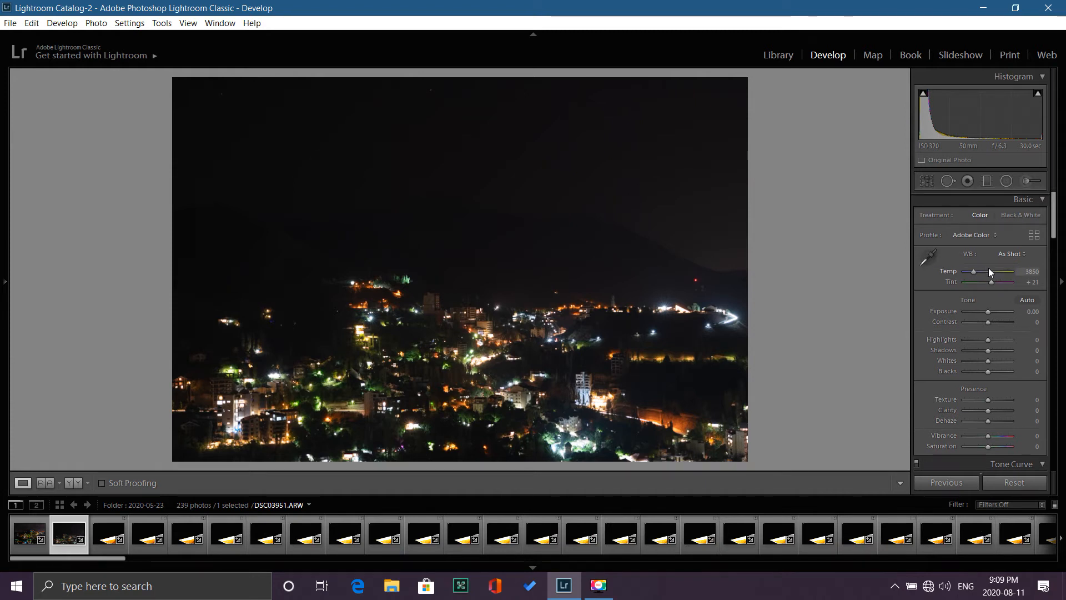
click(933, 251)
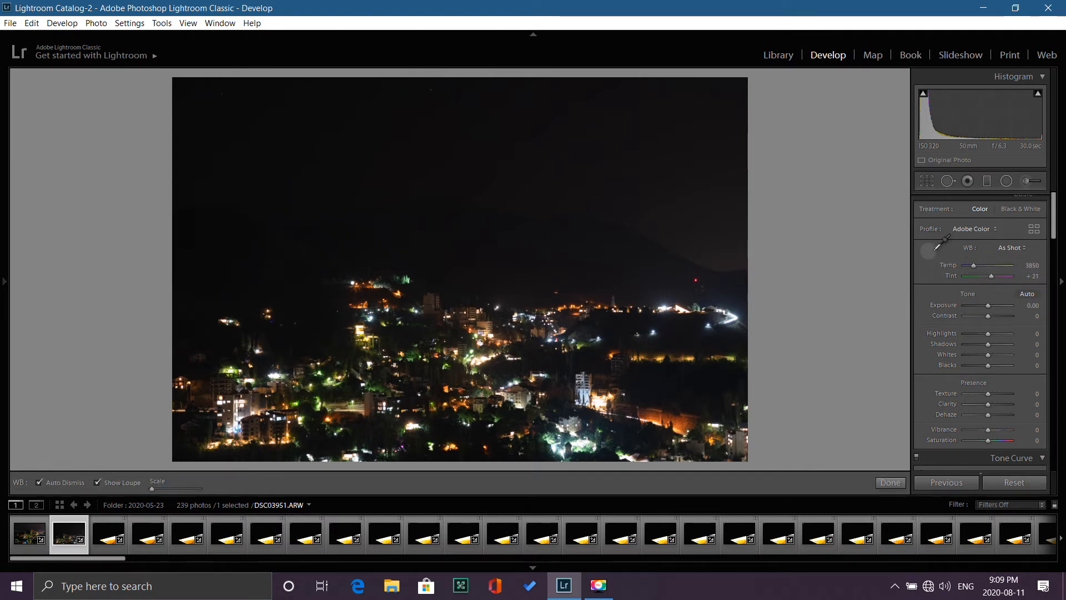
click(592, 382)
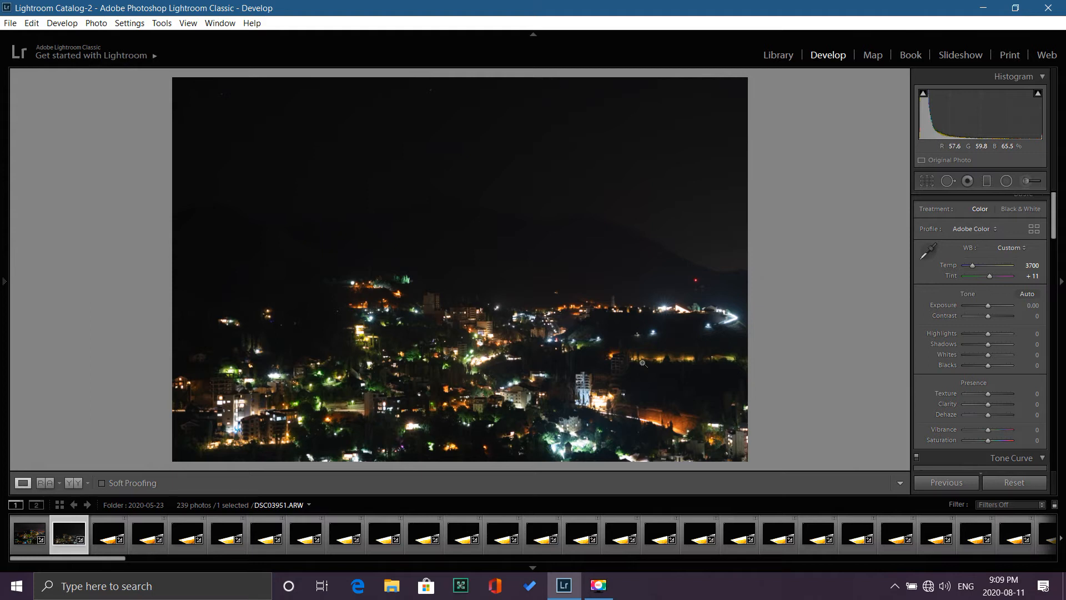
key(ctrl+z)
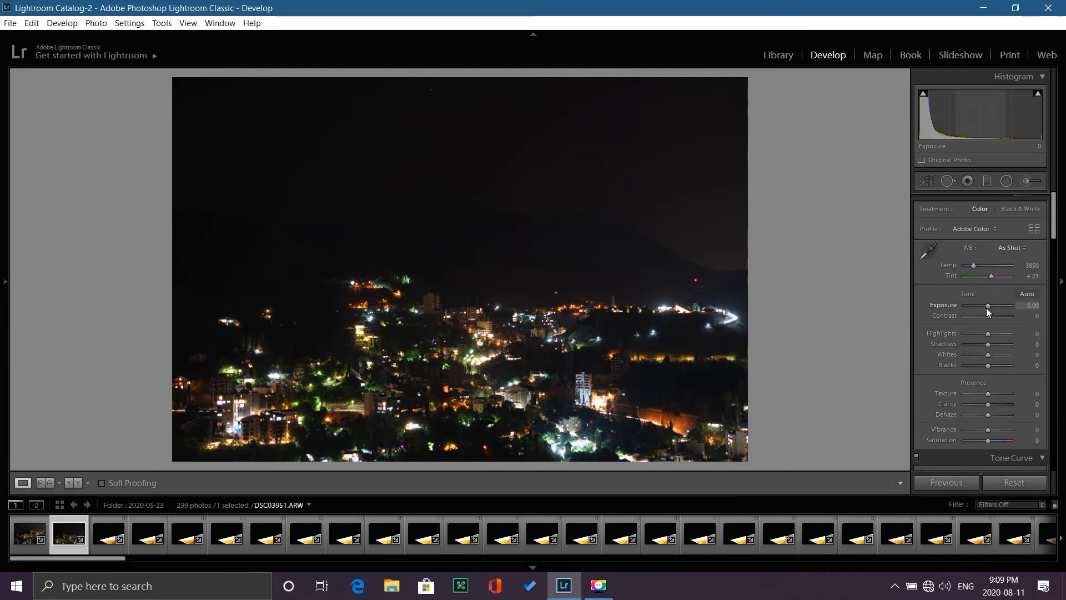
Step: Try a slight Exposure increase to +0.12 and set Exposure back to 0
mouse_move(988, 308)
mouse_down()
mouse_move(1002, 307)
mouse_move(958, 306)
mouse_move(988, 318)
mouse_up()
click(1029, 304)
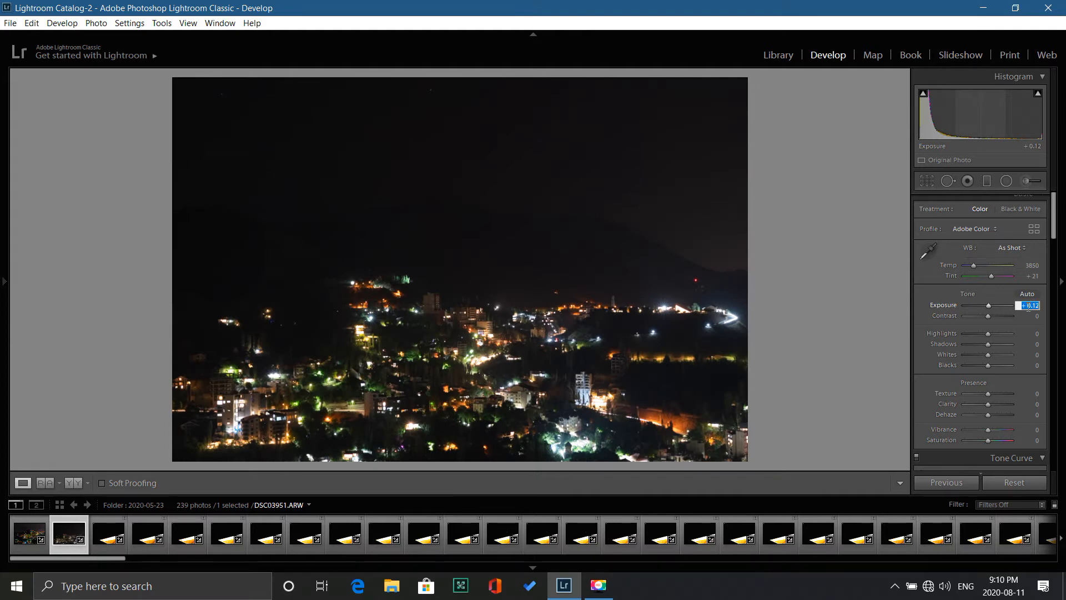
text(0)
key(Return)
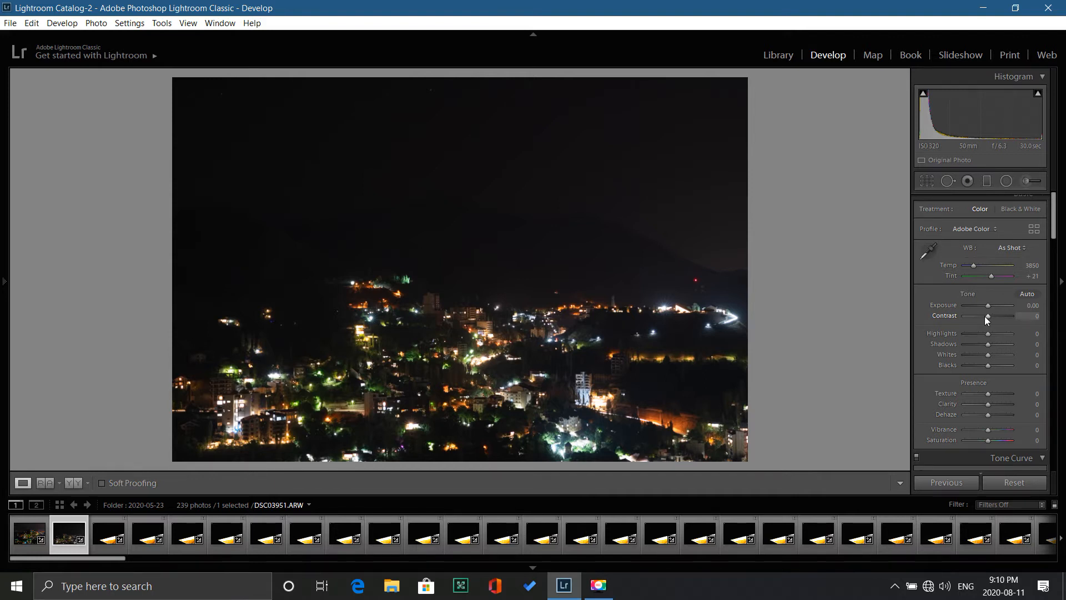
Step: Raise Contrast to +100 with the bright lights beside the hillside house in close view, and compare it with the reset photo
click(734, 317)
drag(734, 317, 388, 322)
key(ctrl+equal)
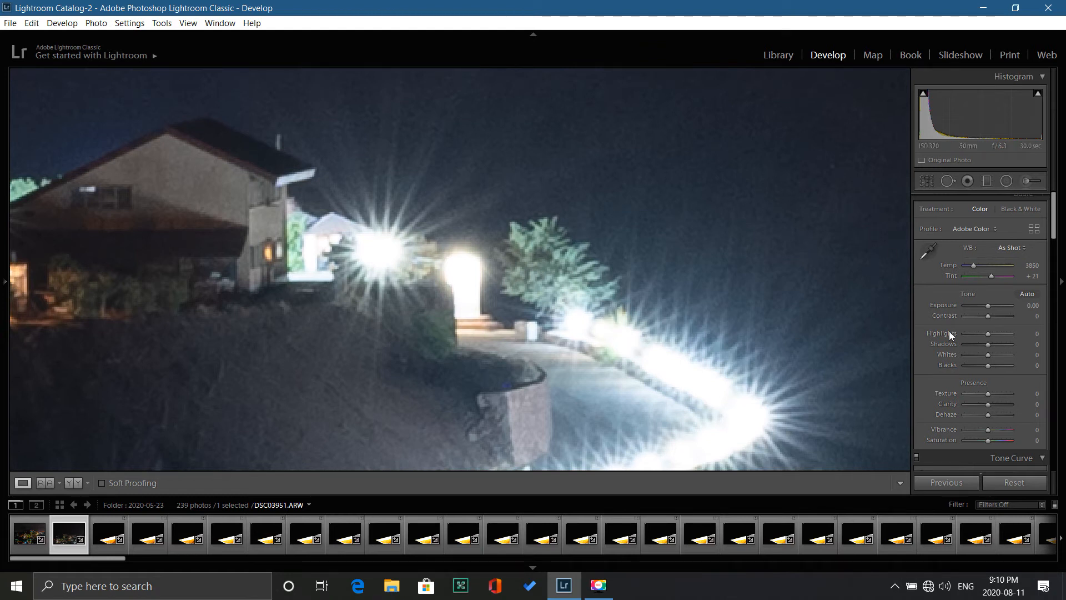
drag(989, 314, 1059, 317)
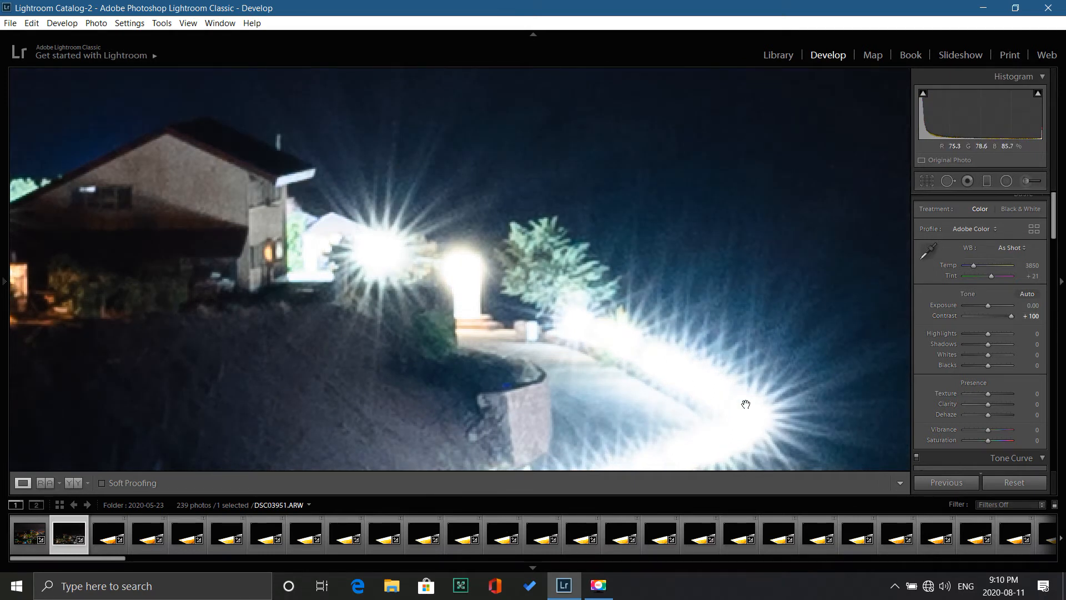
click(704, 397)
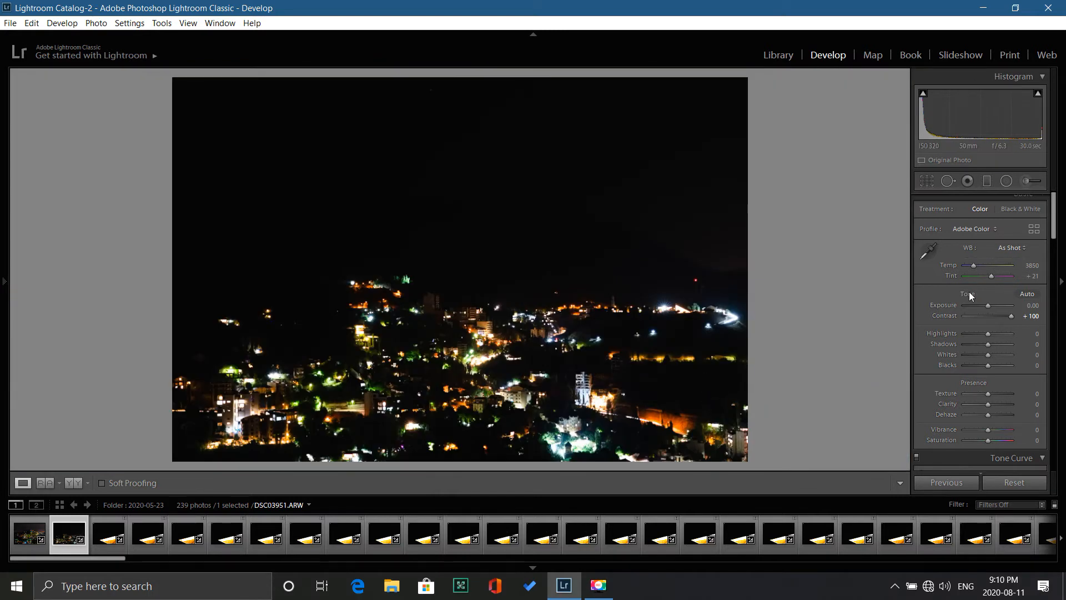
click(1011, 484)
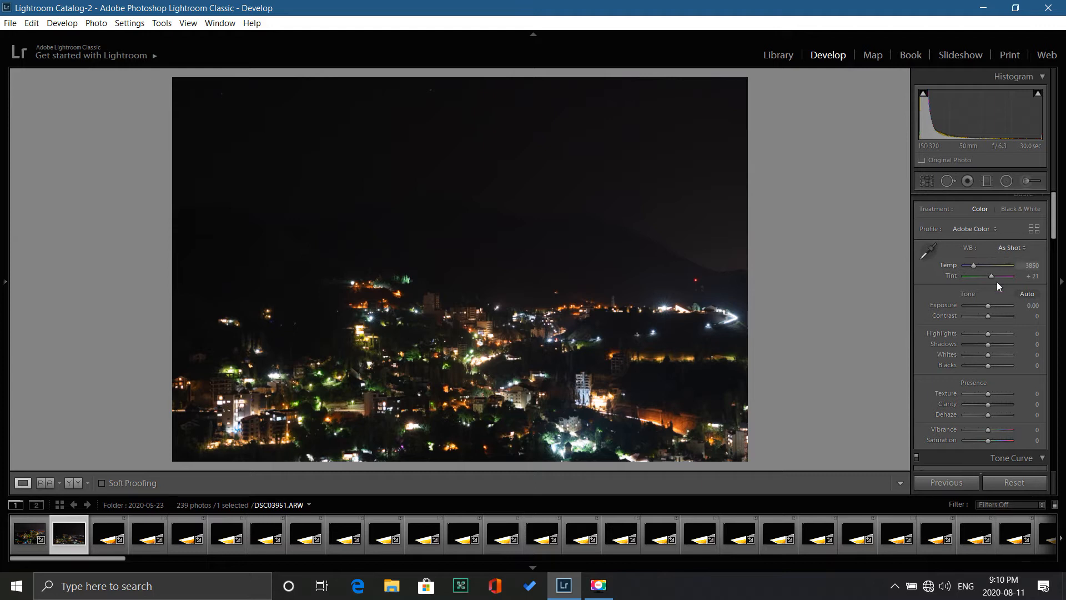
key(ctrl+z)
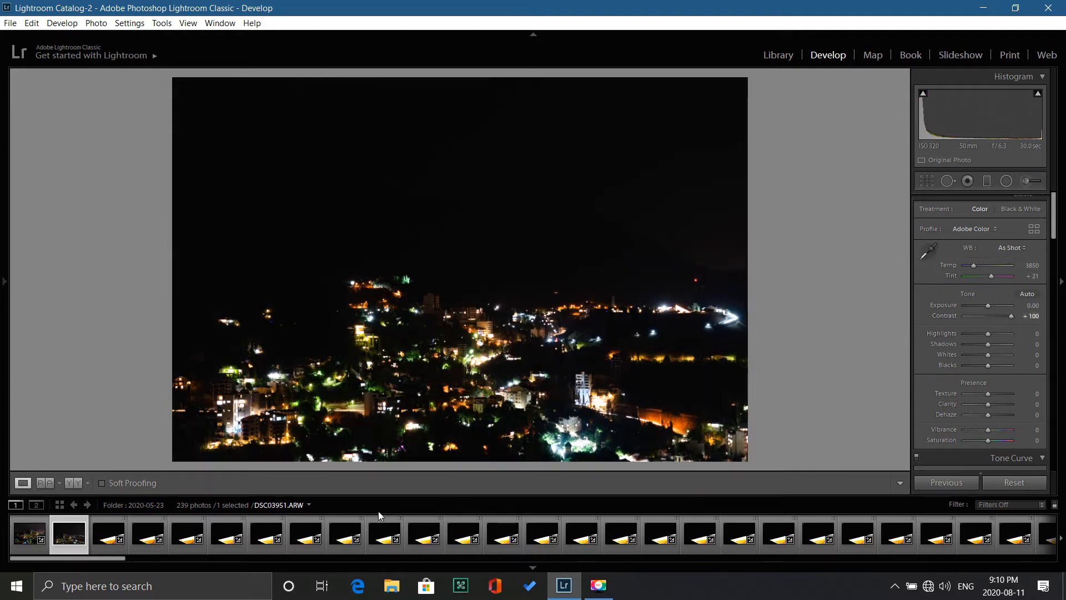
Step: Compare the contrast change in side-by-side and split before/after views, and return to the single-photo view
click(69, 484)
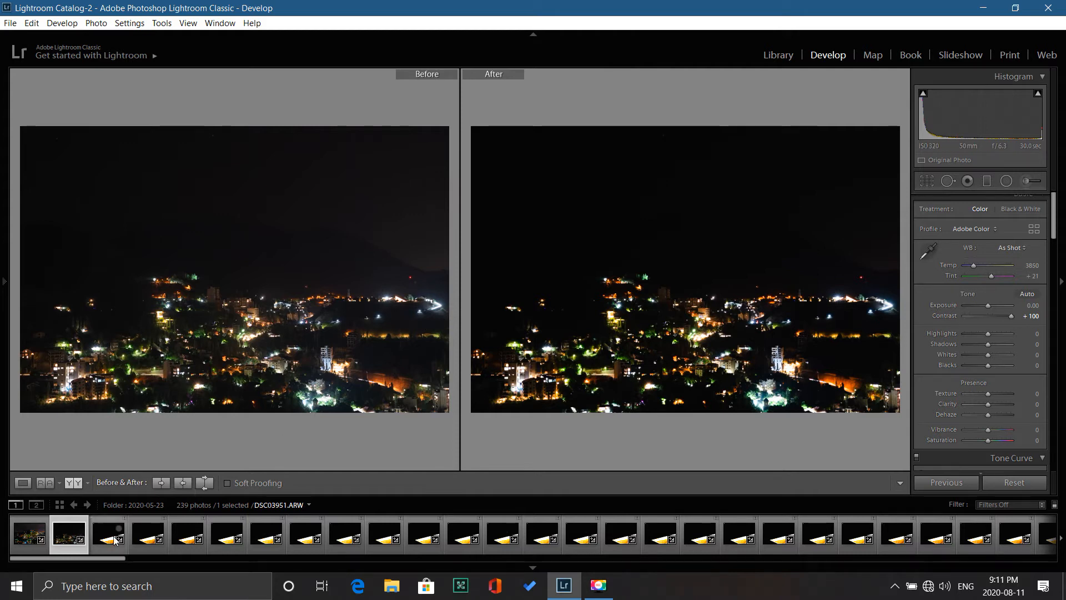
click(75, 483)
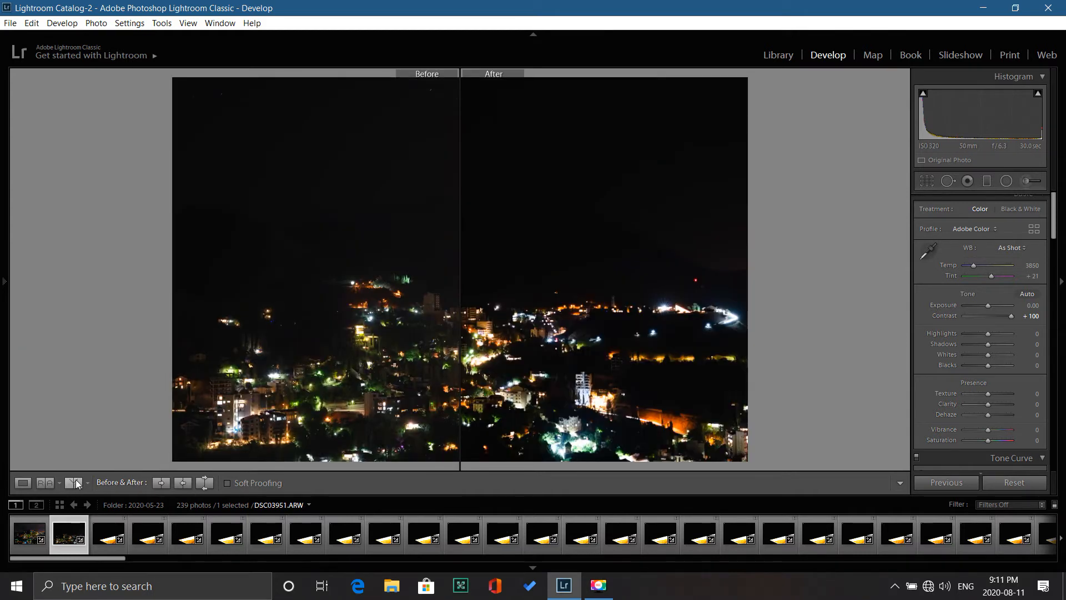
click(26, 482)
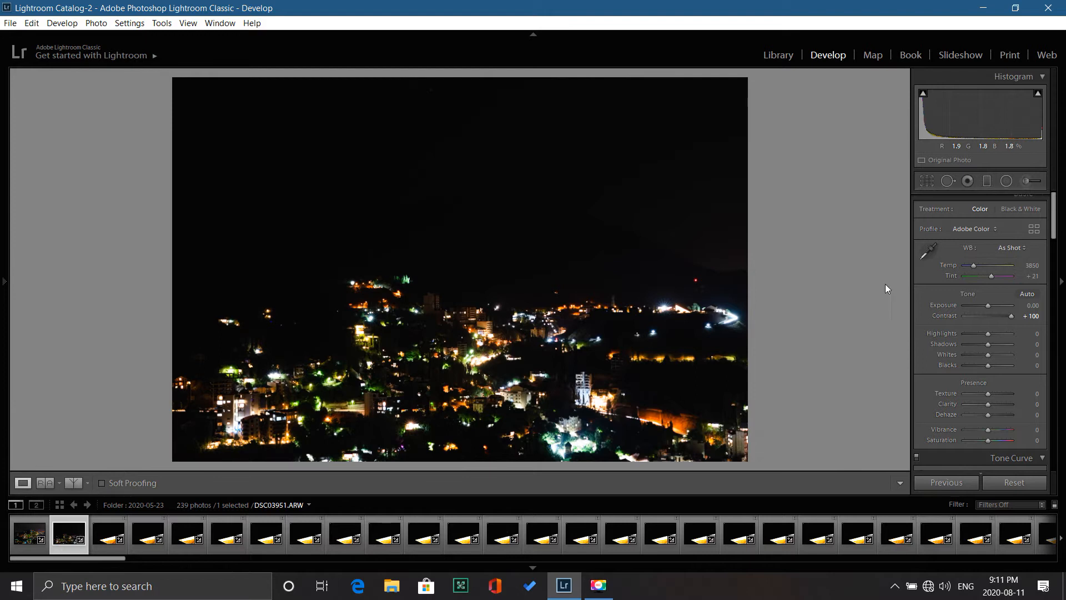
Step: Set Contrast back to 0
click(1031, 316)
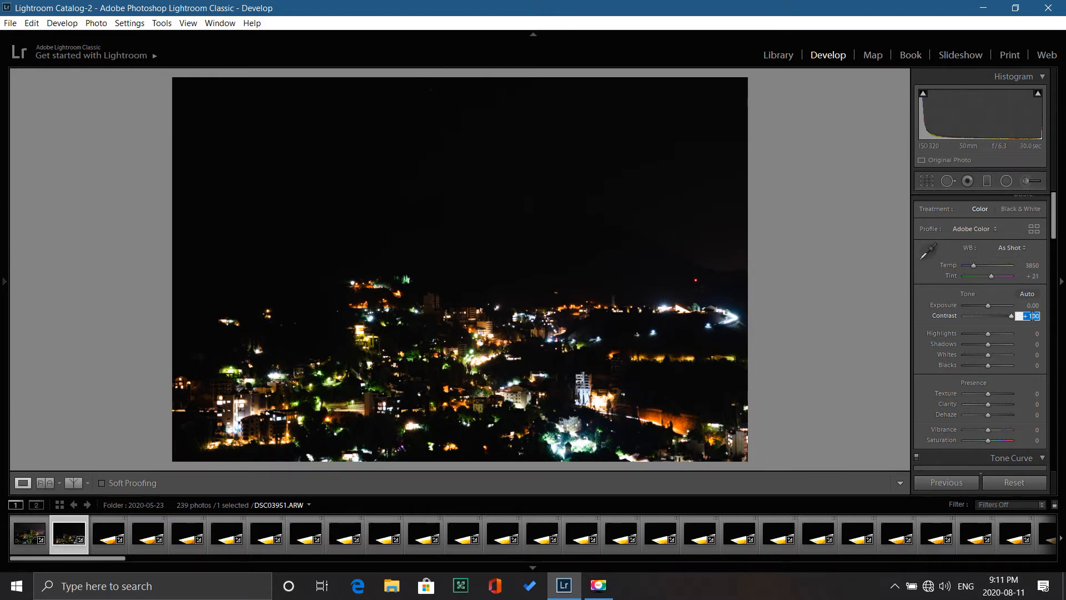
text(0)
key(Return)
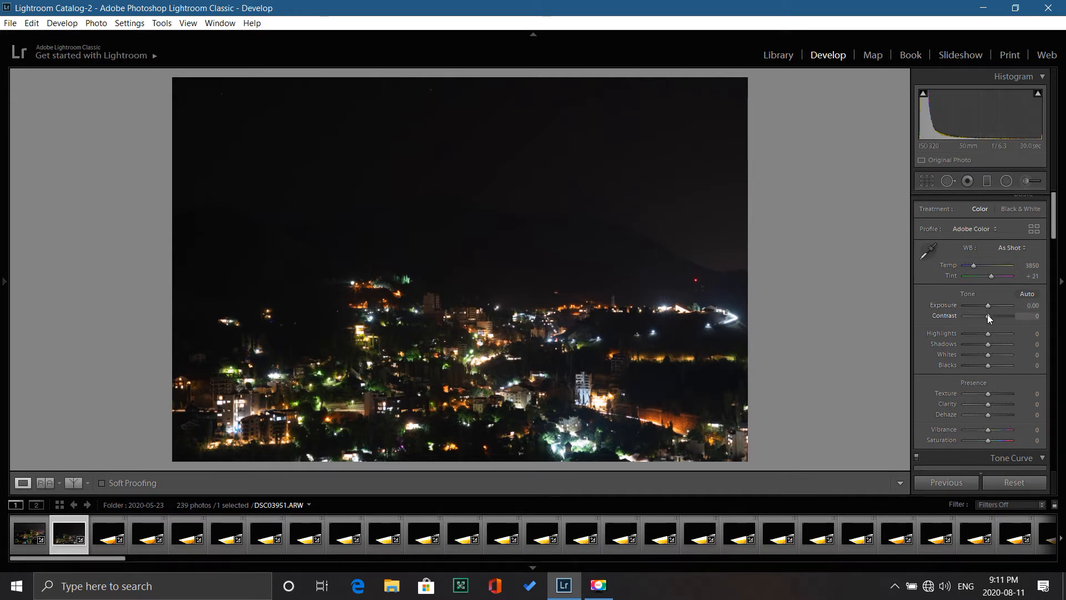
Step: Try Highlights at -100 on a close view of the lit winding road, and settle on -50
scroll(988, 314, down, 3)
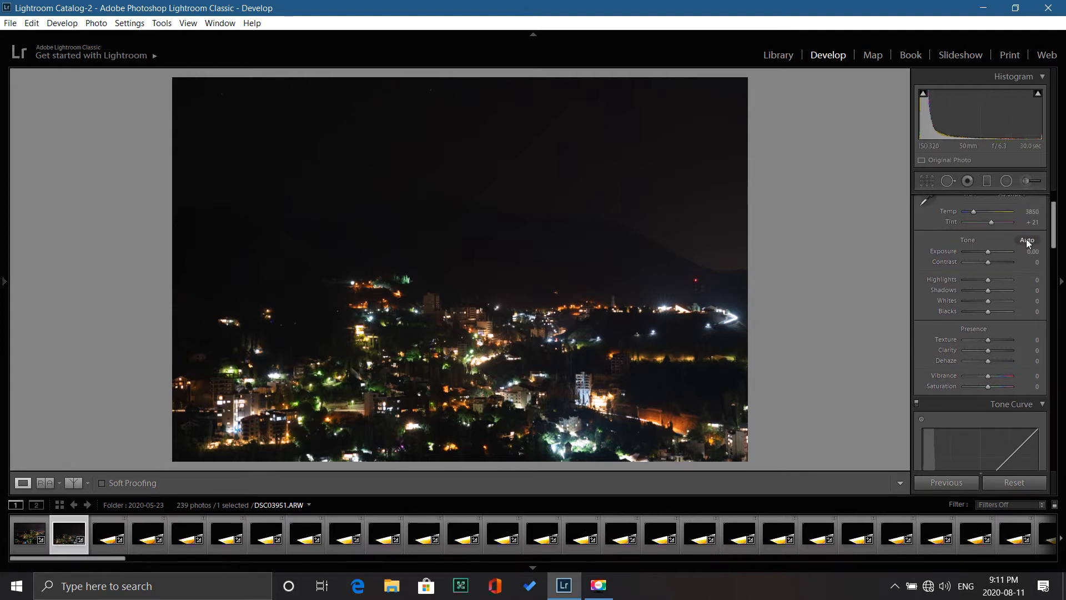
click(1026, 242)
click(730, 320)
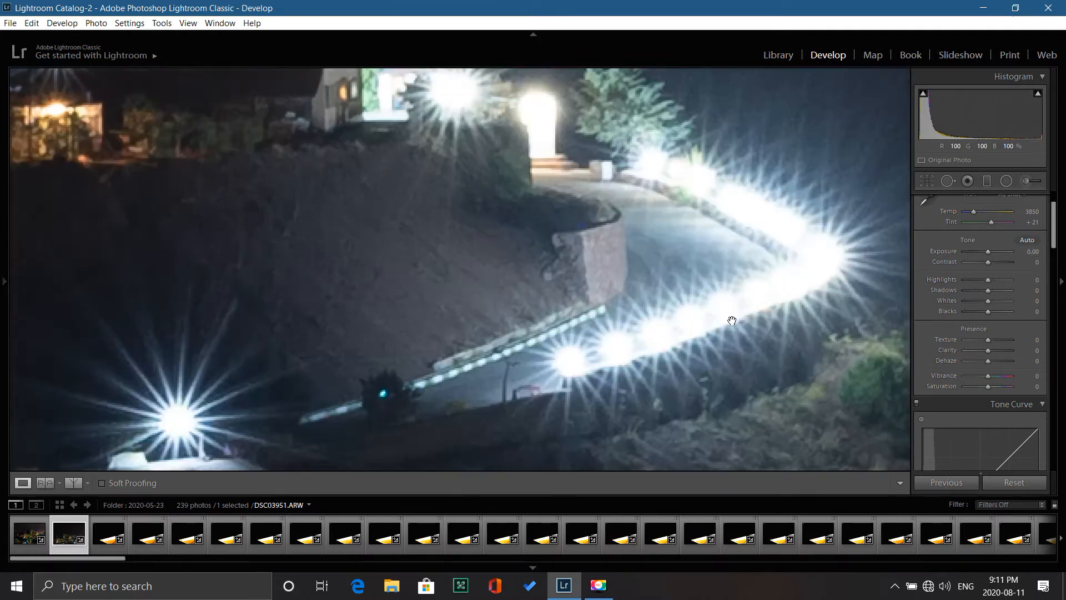
drag(988, 279, 941, 284)
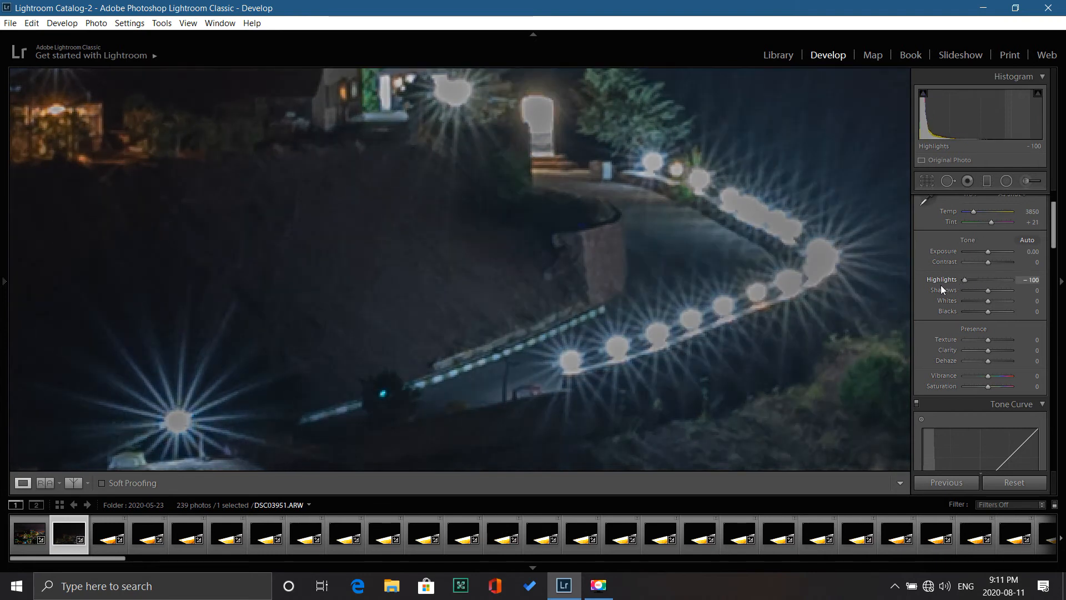
click(976, 279)
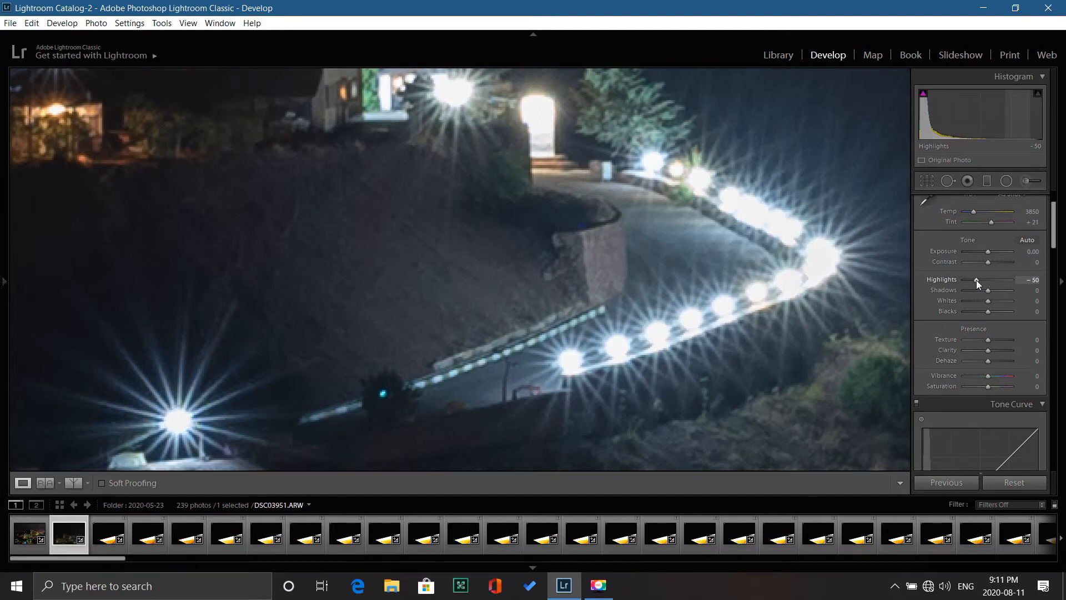
click(829, 280)
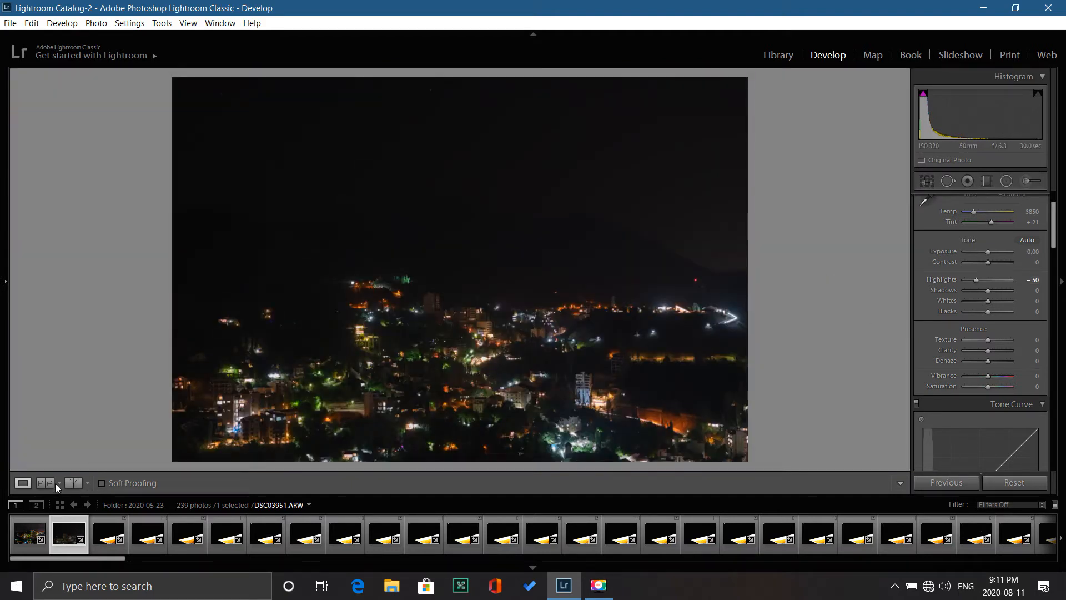
Step: Compare the highlights change in the split before/after view, examining the bright lights among the trees up close
click(82, 484)
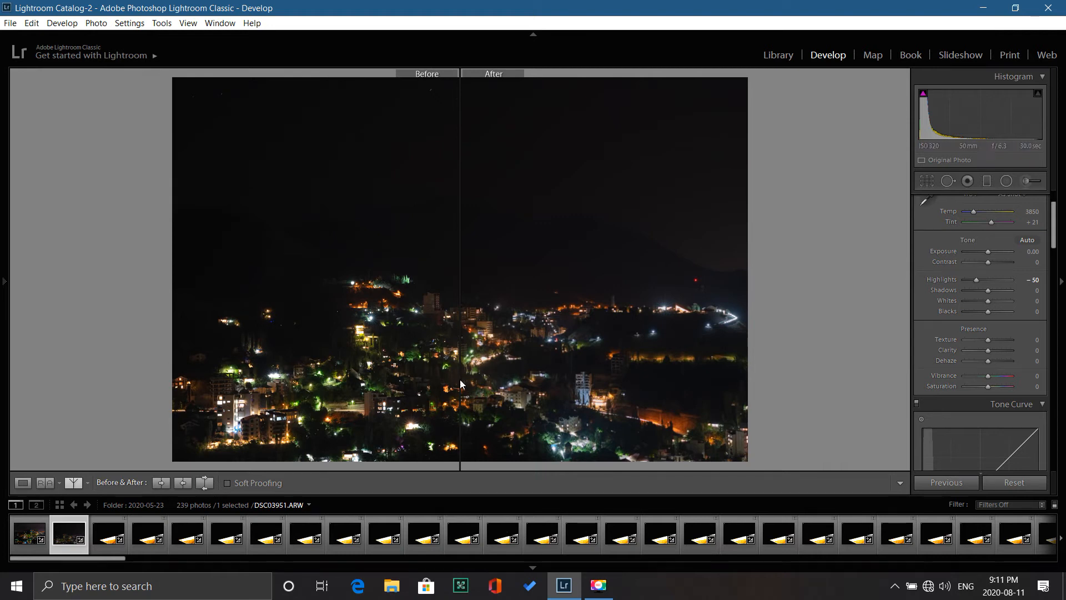
drag(363, 376, 261, 428)
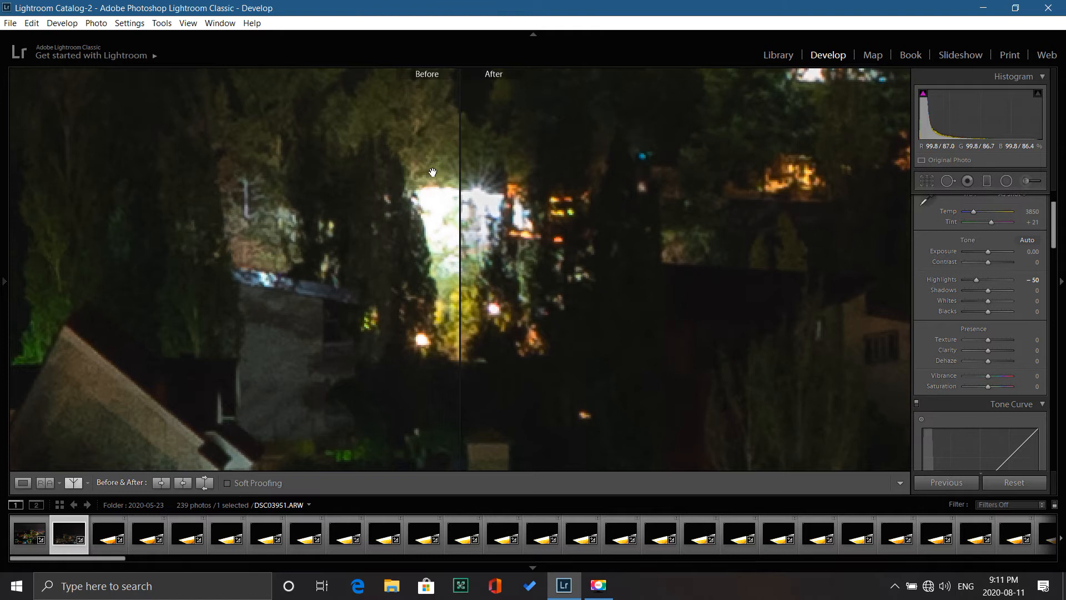
click(486, 217)
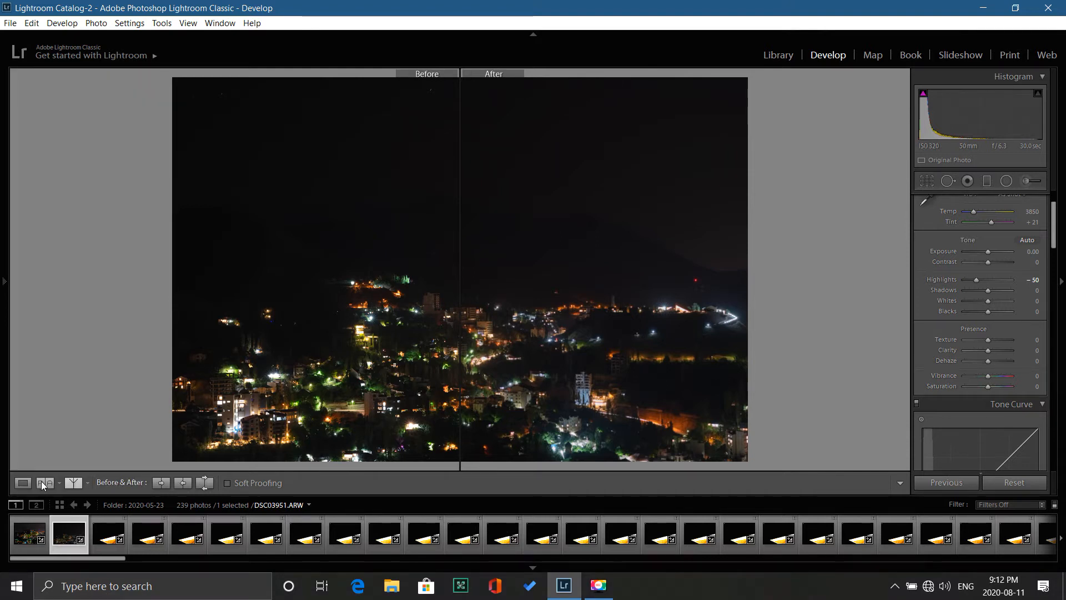
Step: Try Shadows at +100 and Whites at +95 on the night city photo in the single-photo view
click(26, 482)
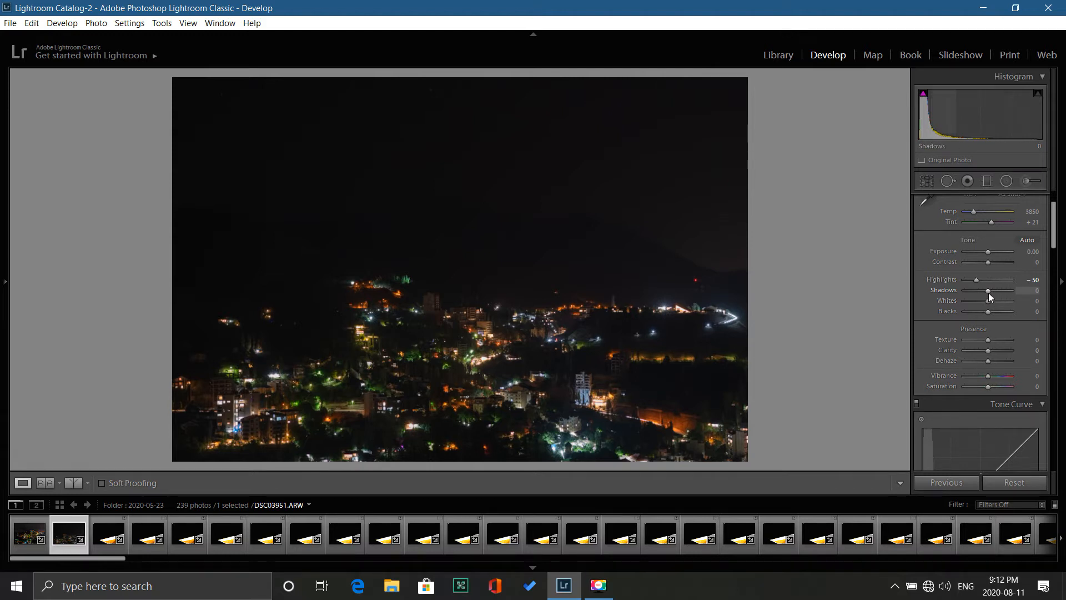
drag(991, 294, 1021, 293)
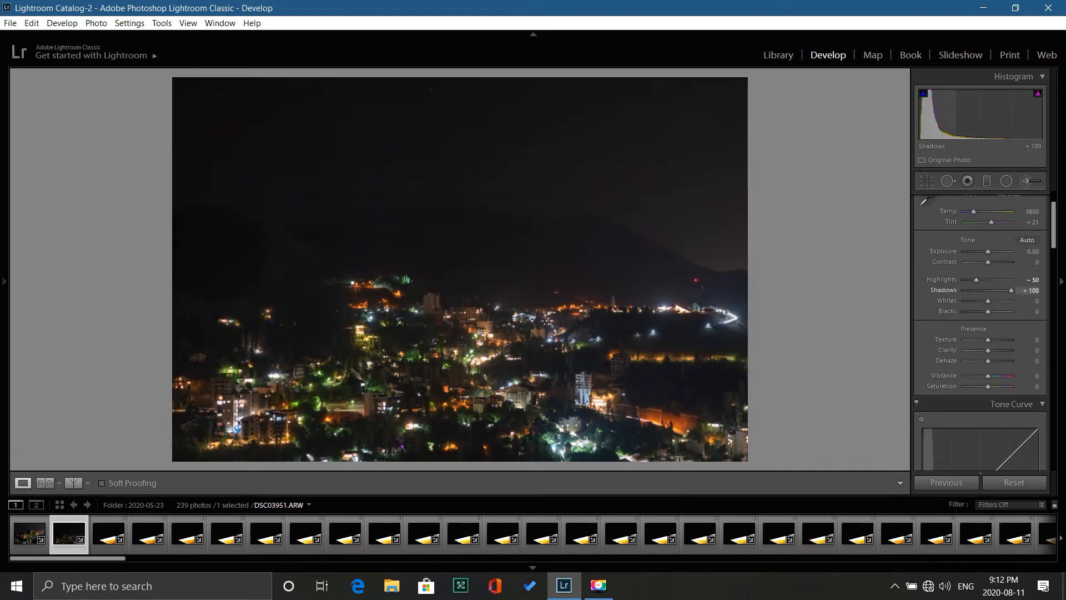
click(669, 380)
click(662, 354)
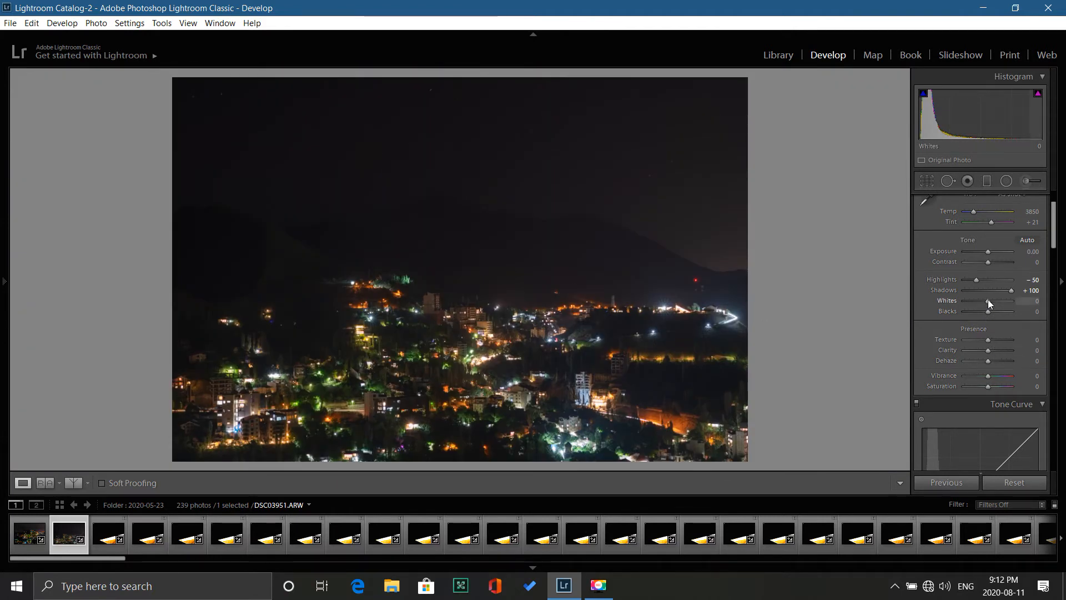
drag(990, 303, 1011, 303)
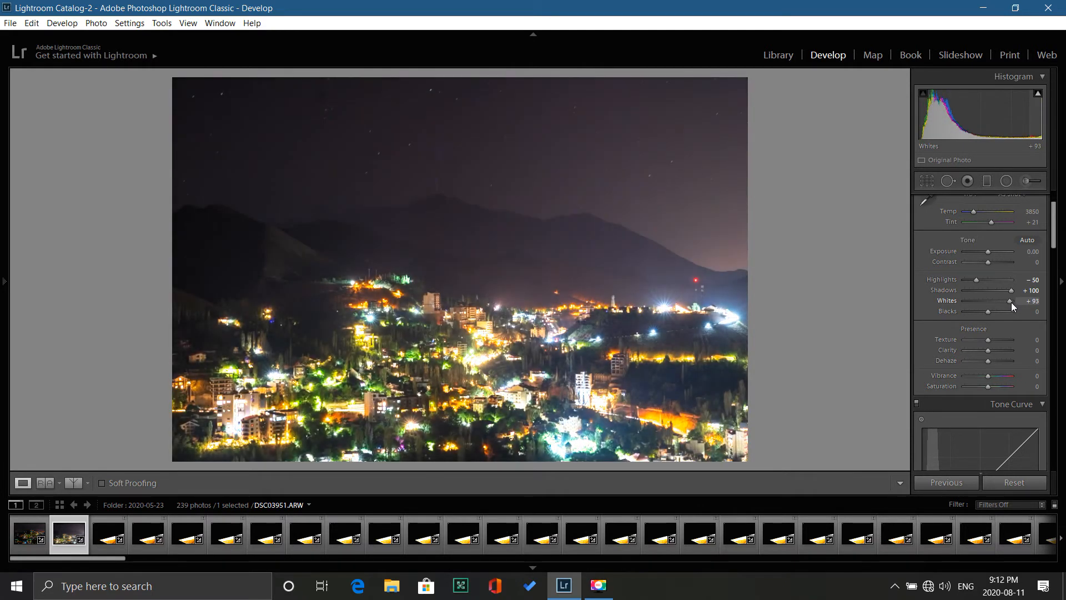
drag(1011, 302, 1011, 301)
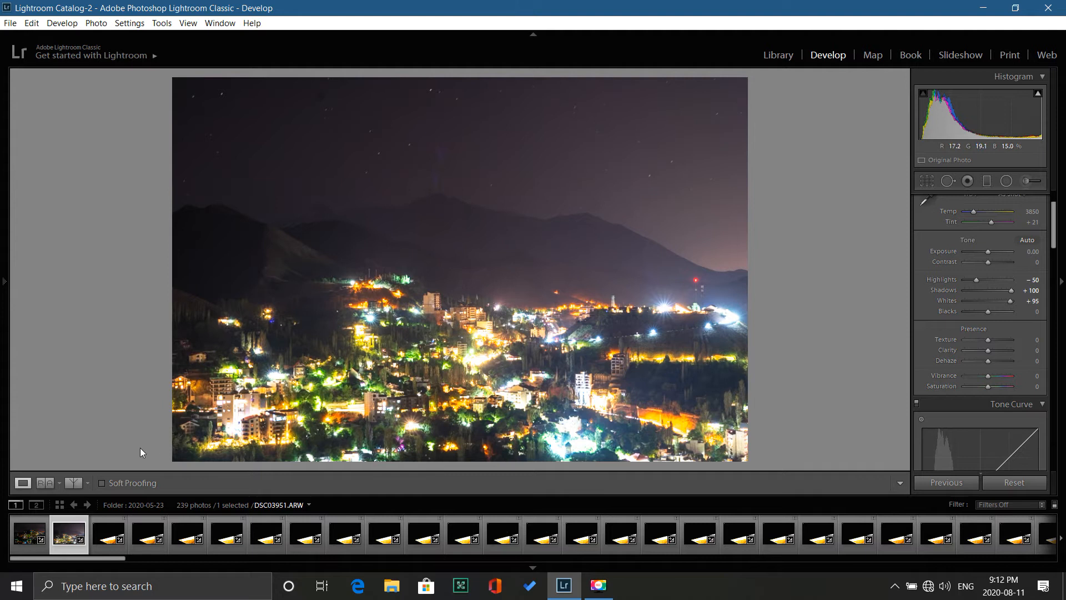
Step: Compare the tone changes in the left/right split before/after view, swapping the before and after settings back and forth
click(69, 483)
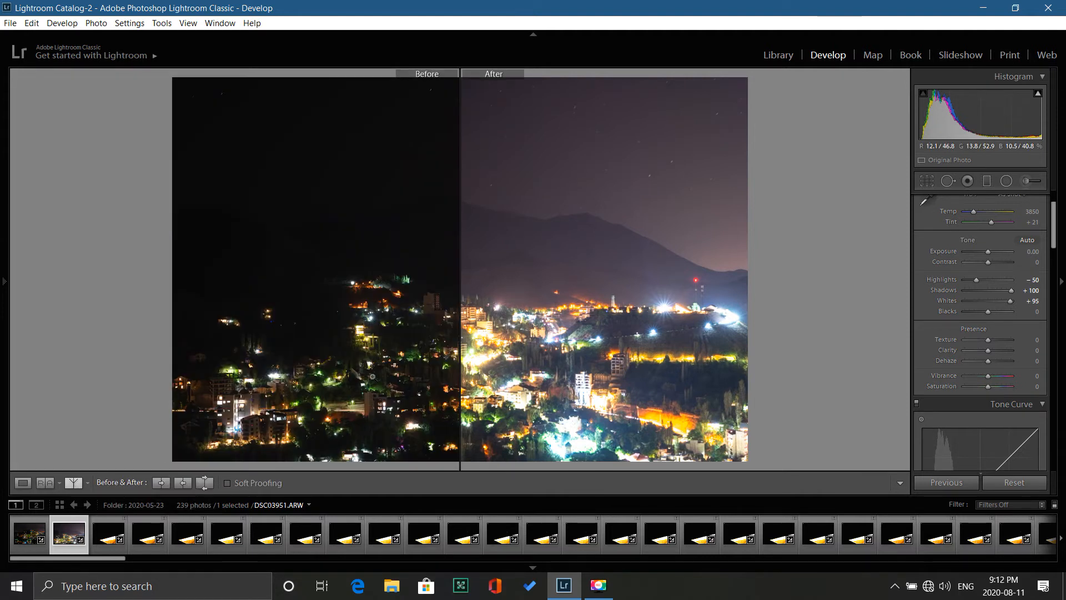
click(204, 483)
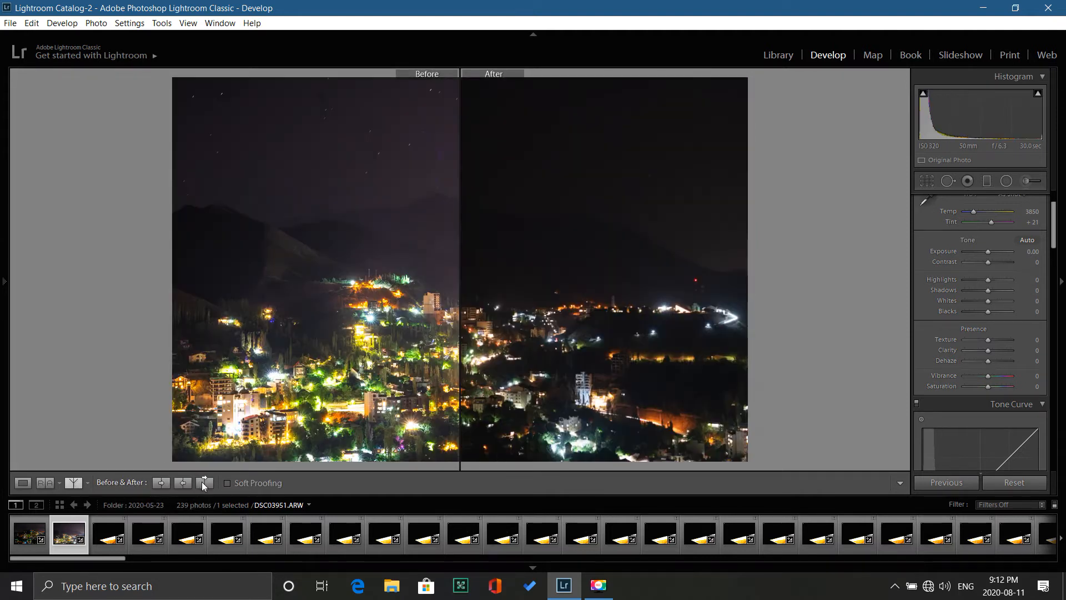
click(204, 483)
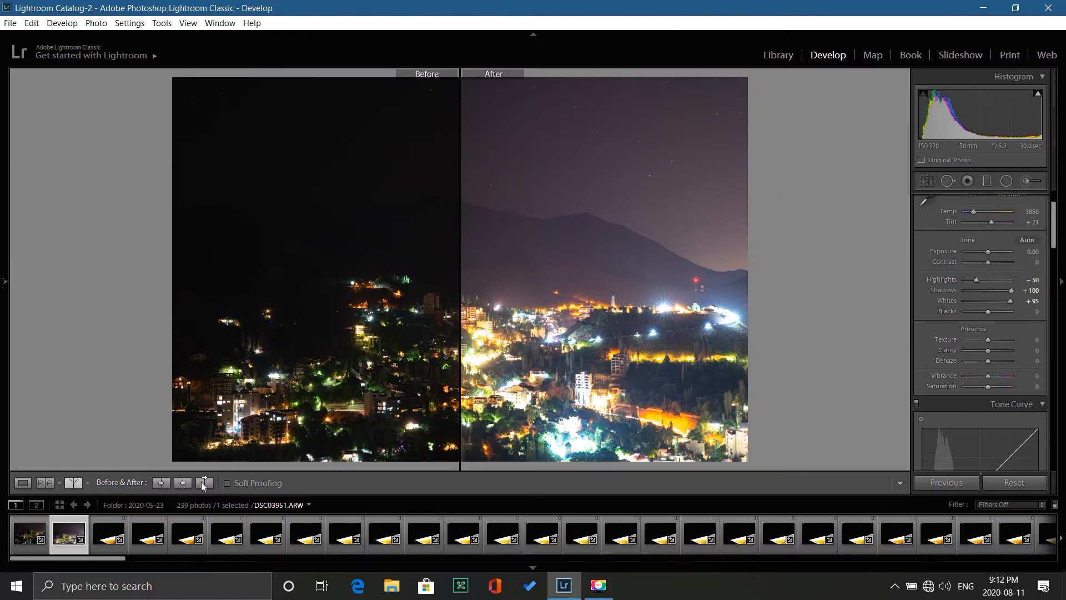
click(204, 483)
click(204, 483)
Step: Compare the edit in top/bottom split and side-by-side views, examine the pointed roof up close, and return to the single-photo view
click(72, 484)
click(72, 484)
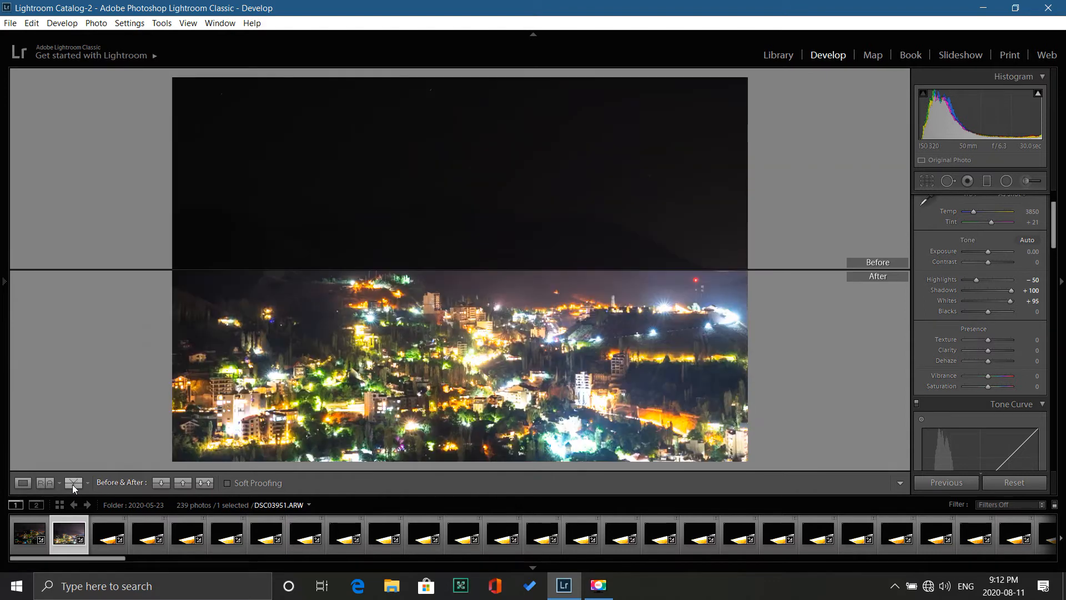
click(72, 484)
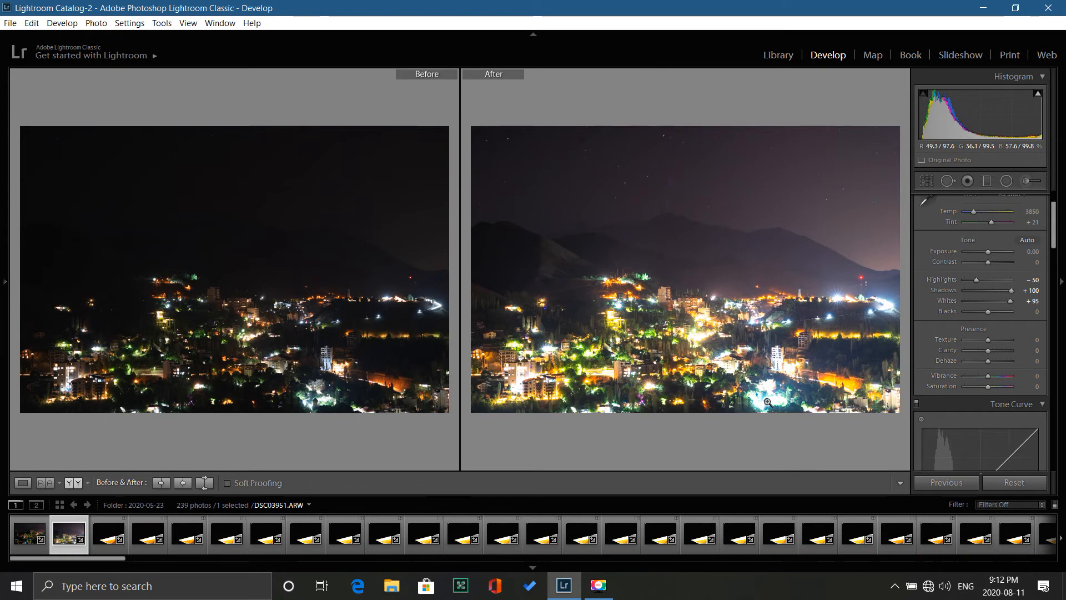
click(761, 370)
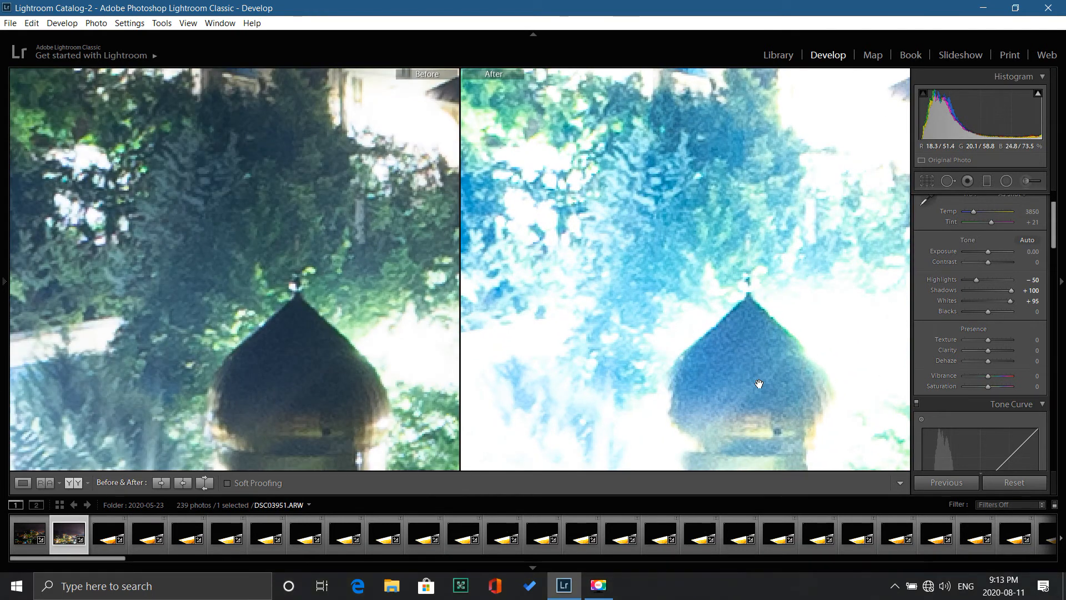
click(759, 384)
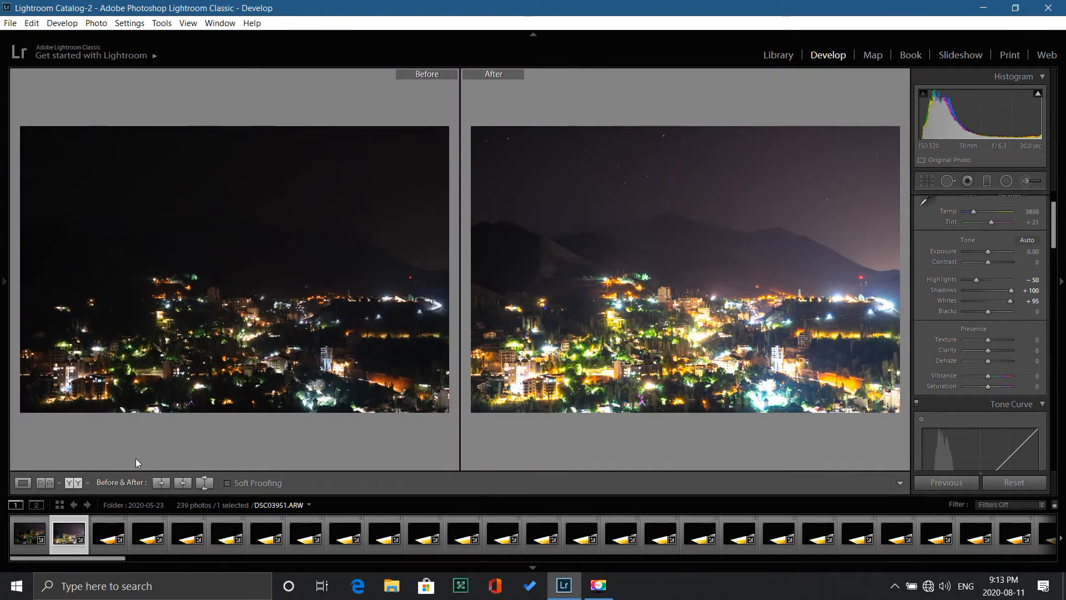
click(22, 483)
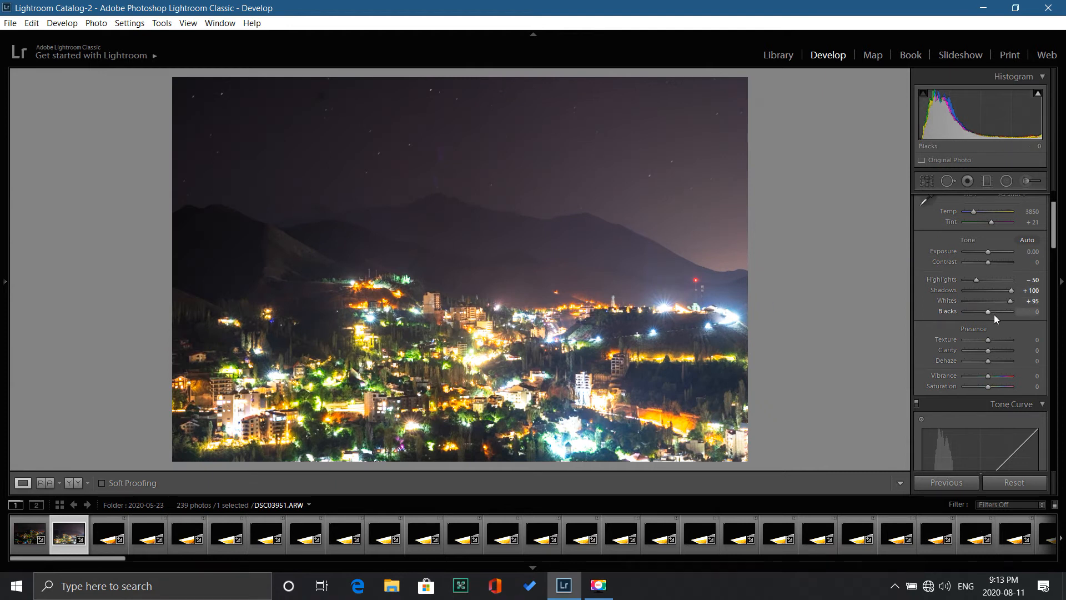
Step: Set Whites and Shadows to +76, and try Blacks at -100 before settling on +17
drag(1010, 301, 1004, 302)
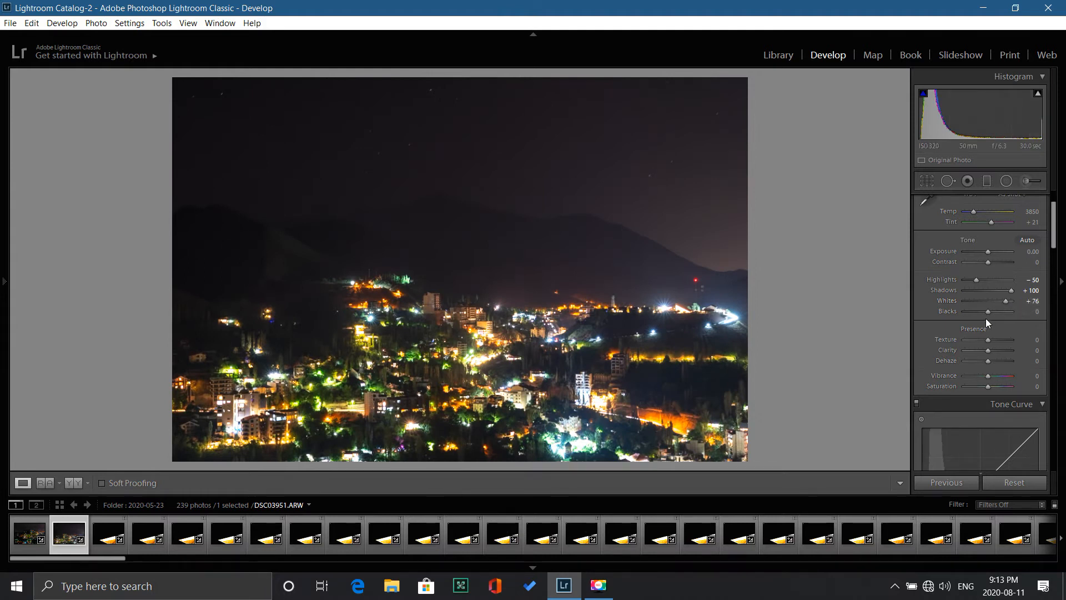
drag(1007, 291, 1004, 295)
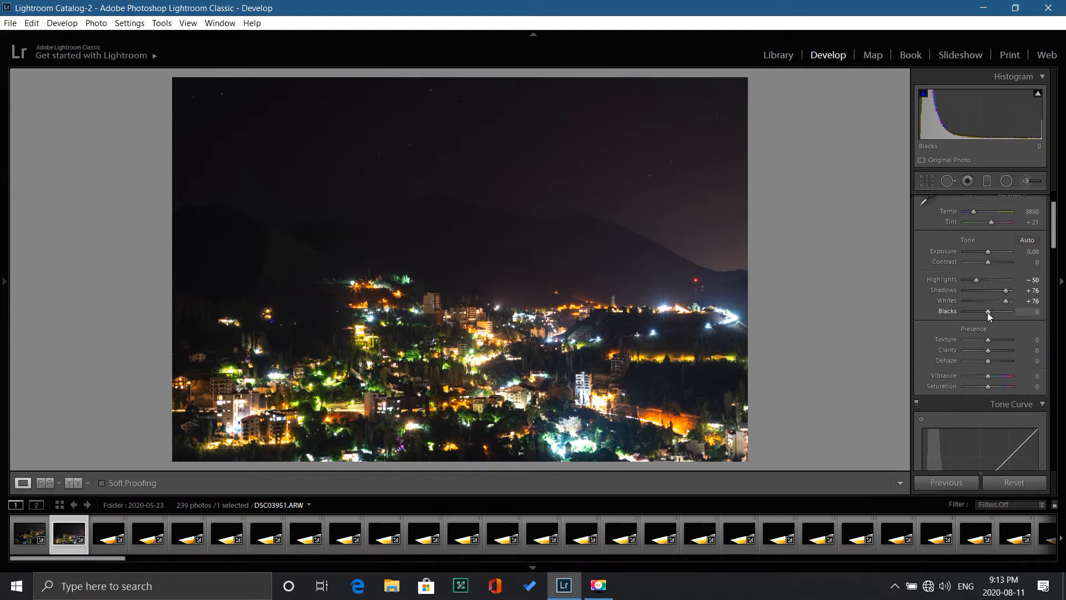
drag(988, 313, 915, 326)
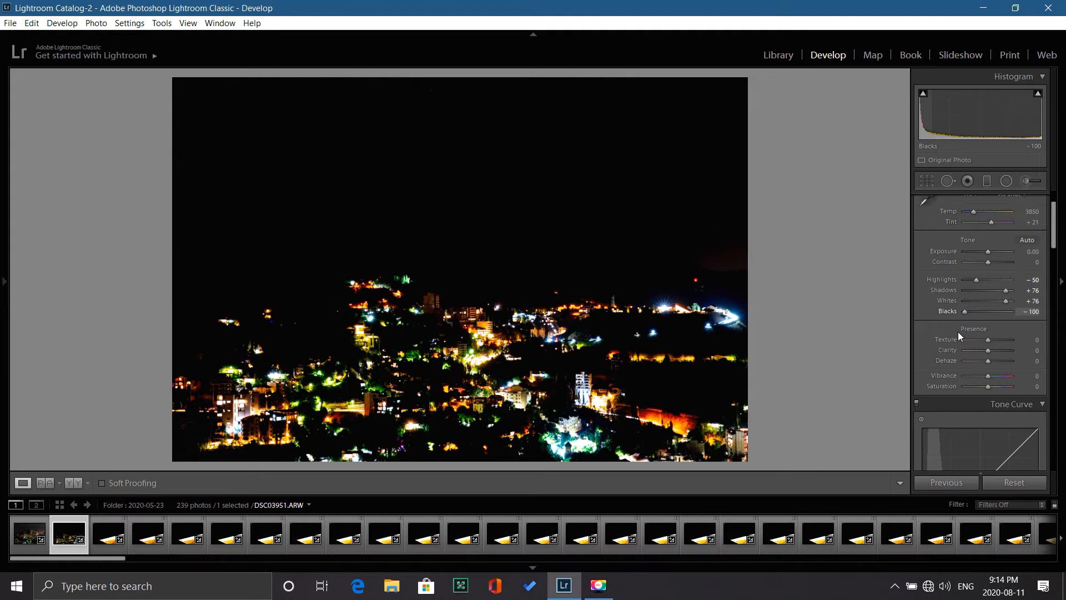
drag(955, 332, 991, 310)
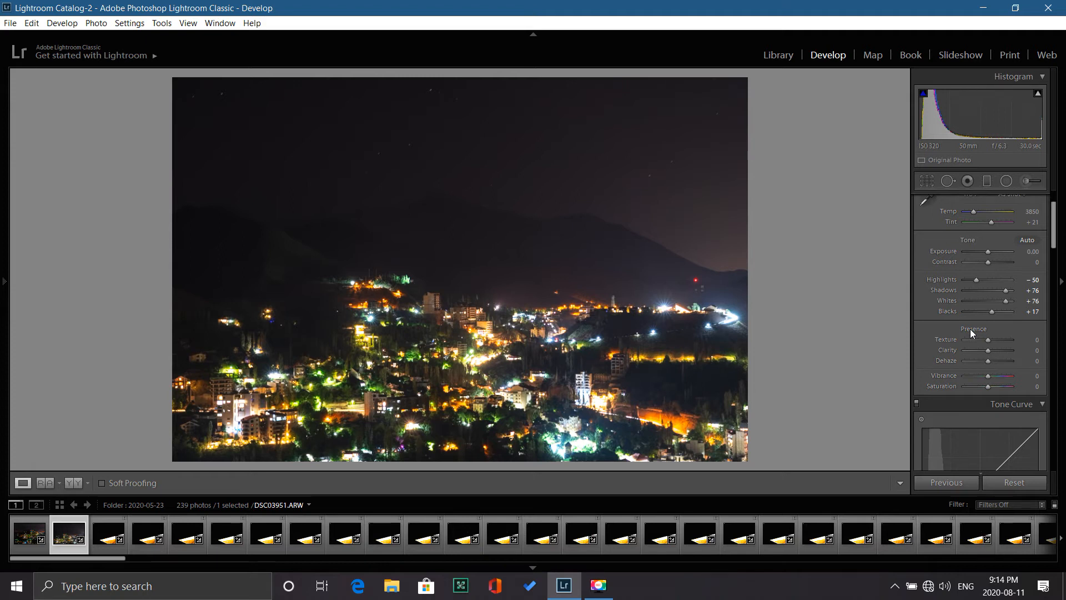
Step: Collapse the Tone Curve, HSL / Color and Split Toning sections
click(1040, 406)
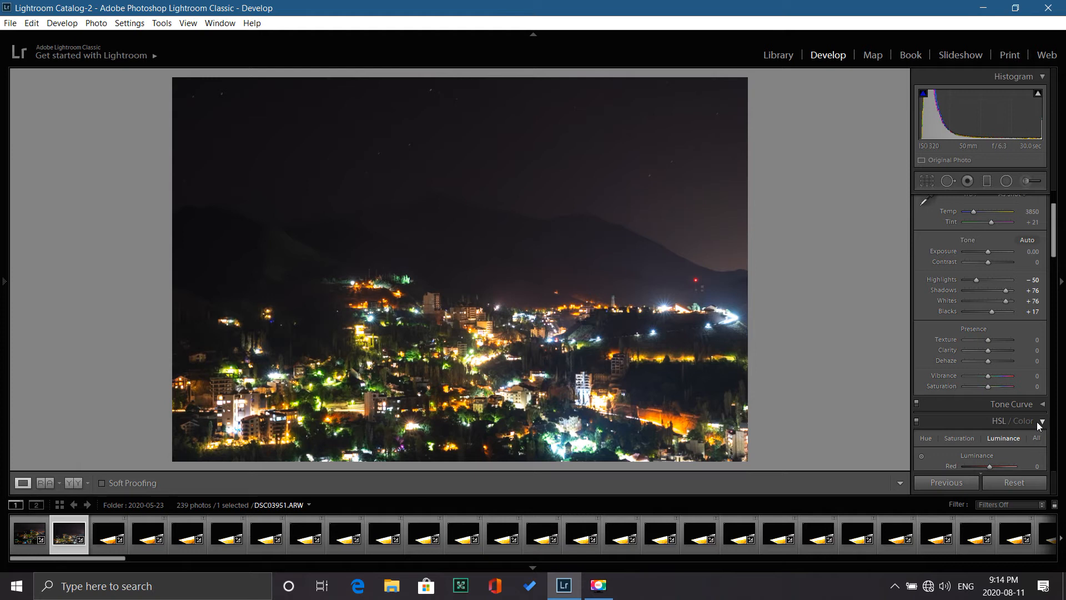
click(1041, 424)
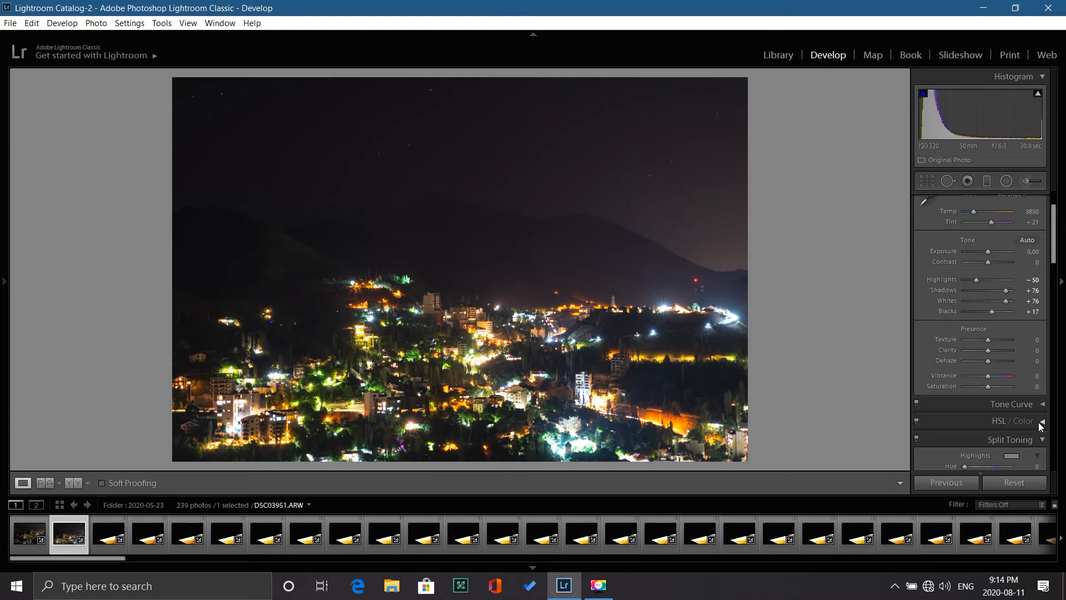
click(1042, 440)
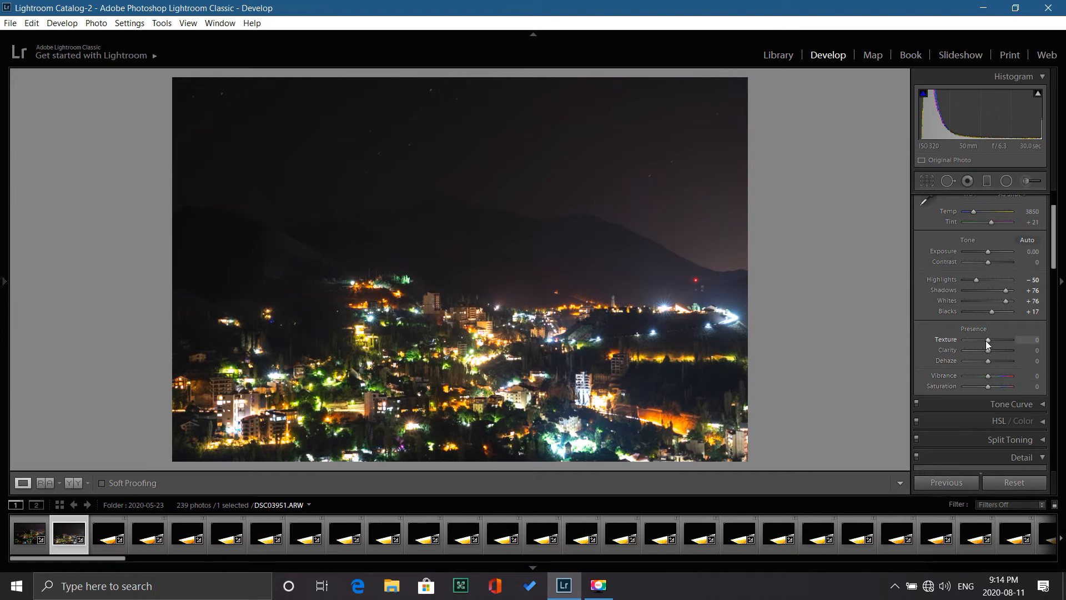
Step: Try Texture at +100 on a close view of the red tower light and on the whole photo, and reduce it to +29
click(697, 280)
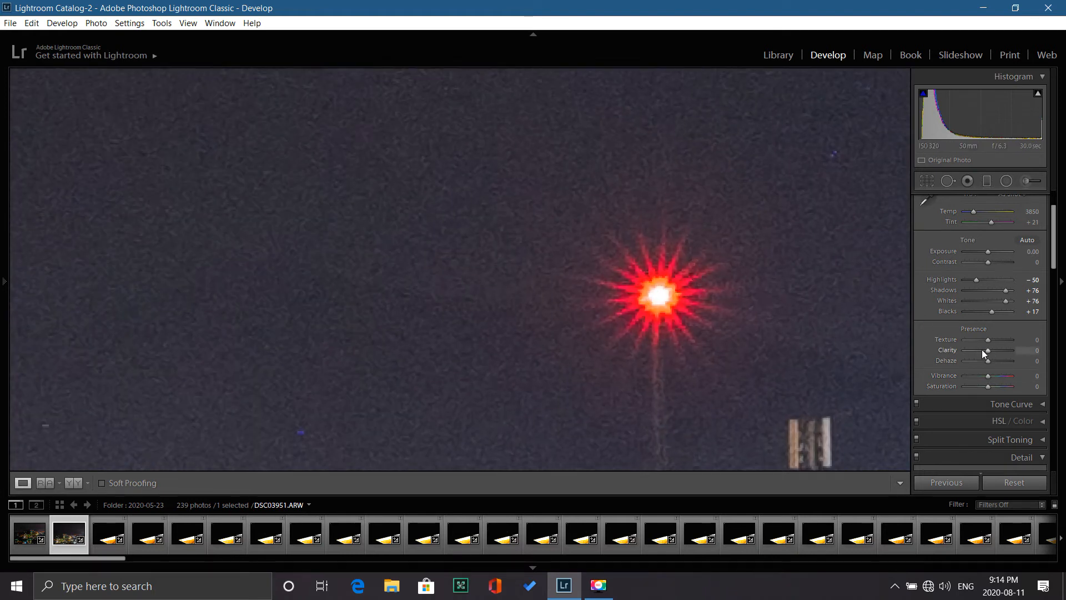
drag(991, 338, 1029, 340)
key(Tab)
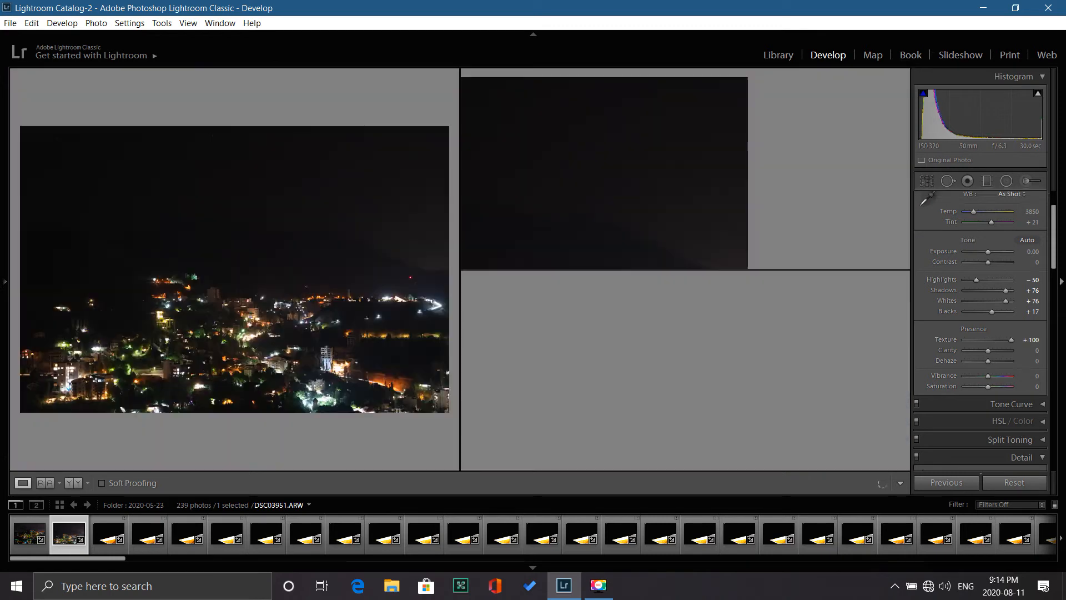
click(829, 315)
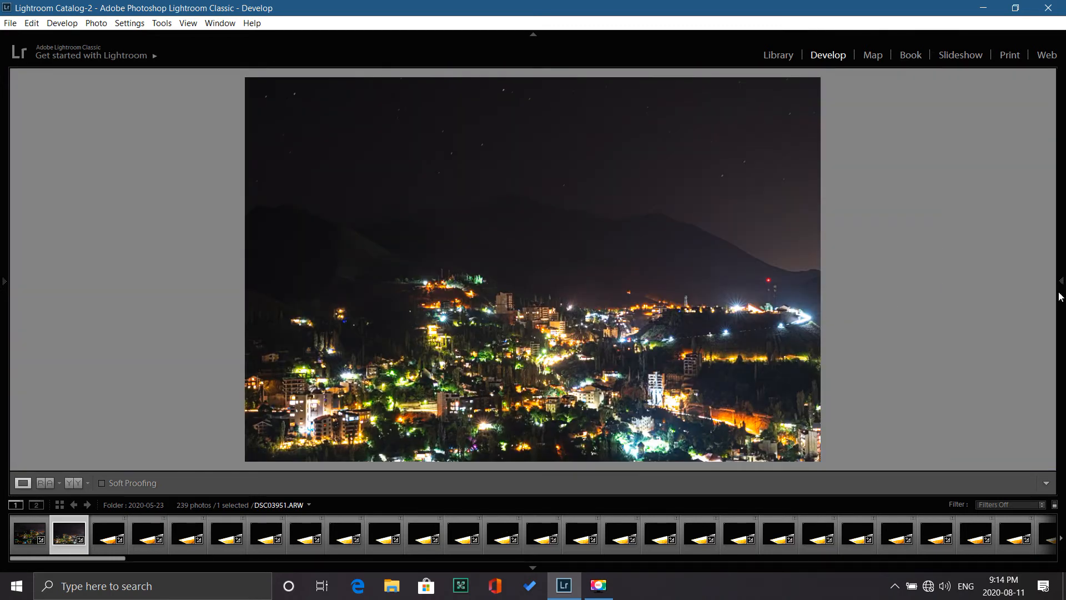
click(1063, 293)
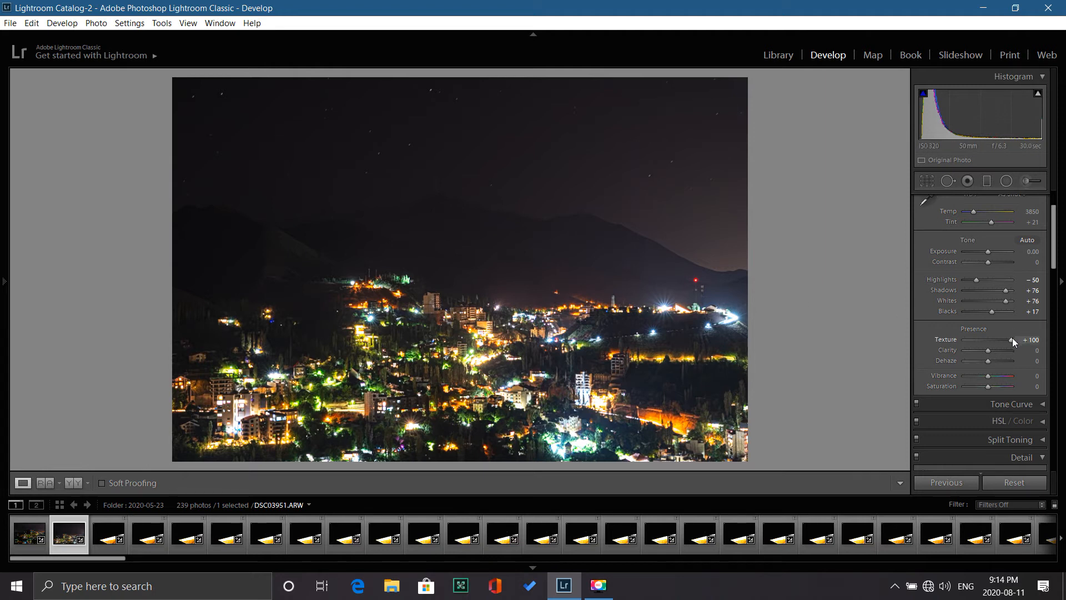
mouse_move(1012, 342)
mouse_down()
mouse_move(982, 345)
mouse_move(1014, 345)
mouse_up()
Step: Try Clarity at +71, and settle the presence adjustments on Clarity +2, Dehaze +31 and Texture +14
drag(1003, 349, 1007, 346)
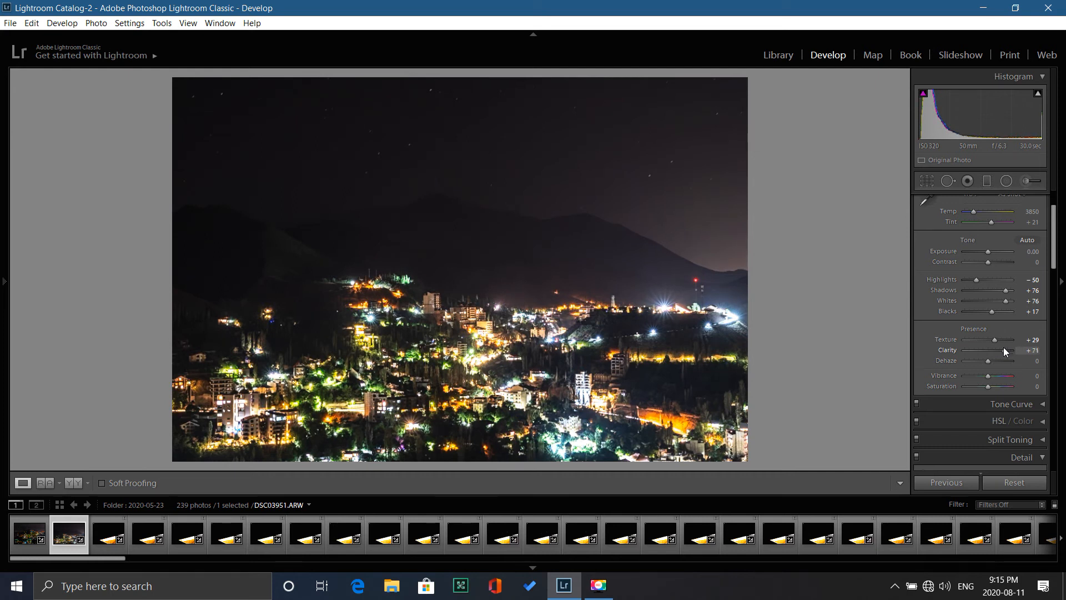
drag(999, 351, 994, 352)
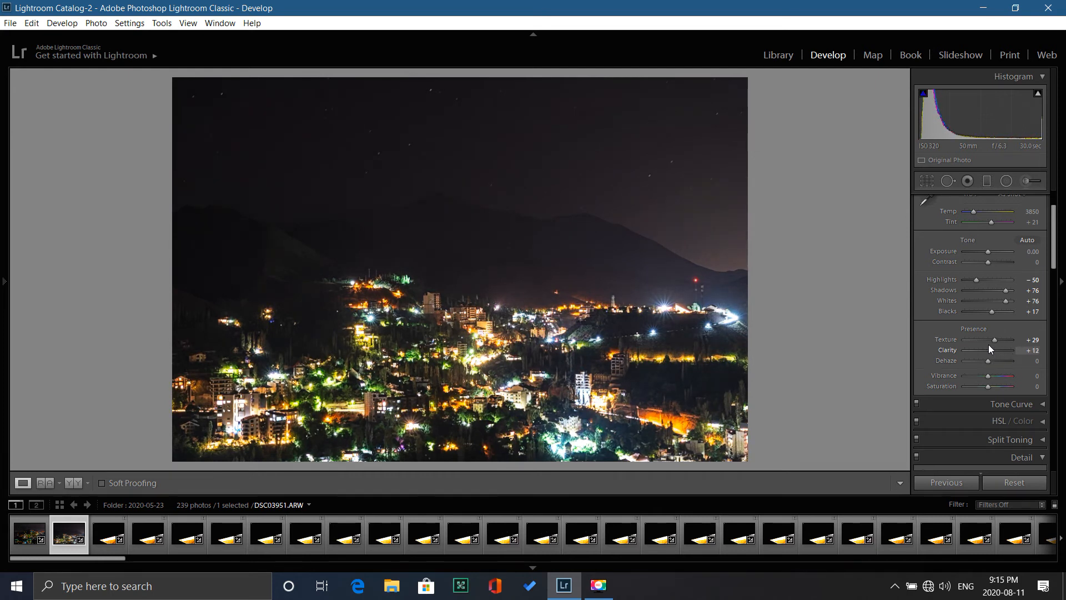
mouse_move(988, 349)
mouse_down()
mouse_move(1055, 364)
mouse_move(994, 357)
mouse_up()
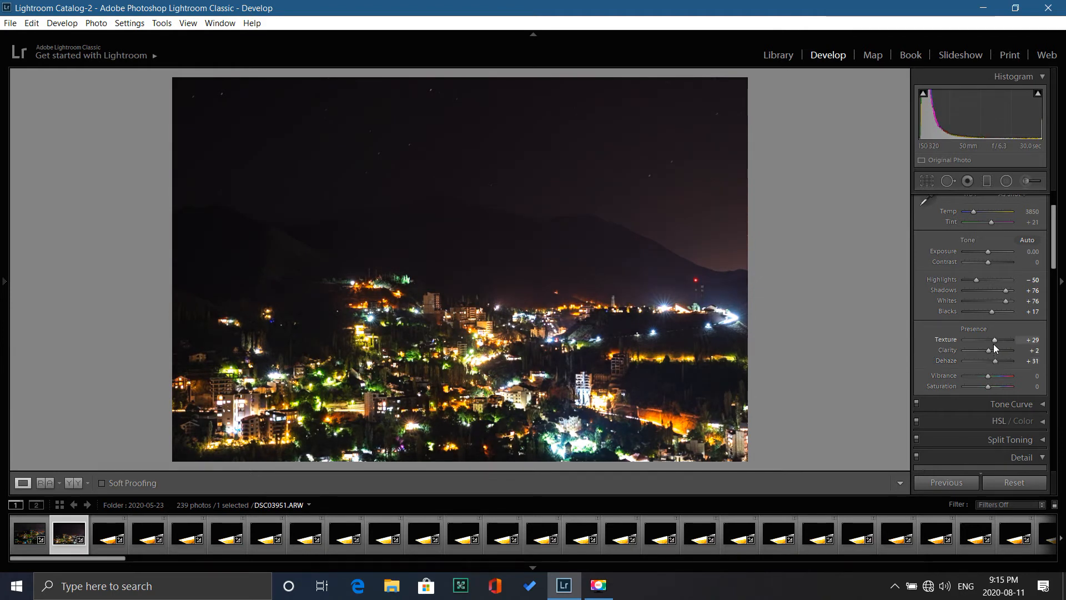
drag(994, 344, 991, 345)
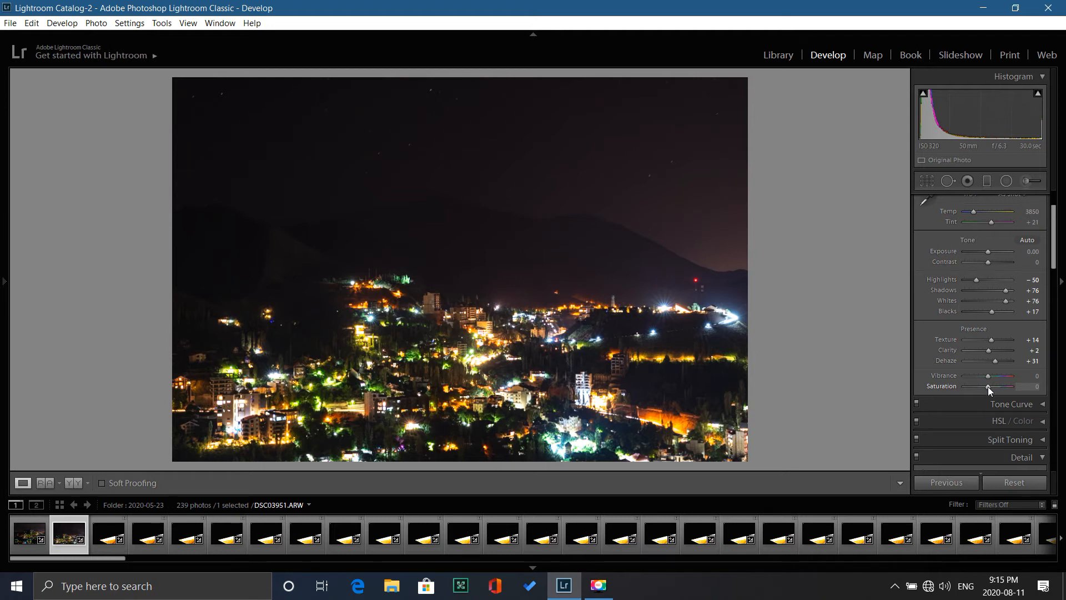
Step: Try Saturation at +100, and reset it to 0
drag(987, 388, 1056, 396)
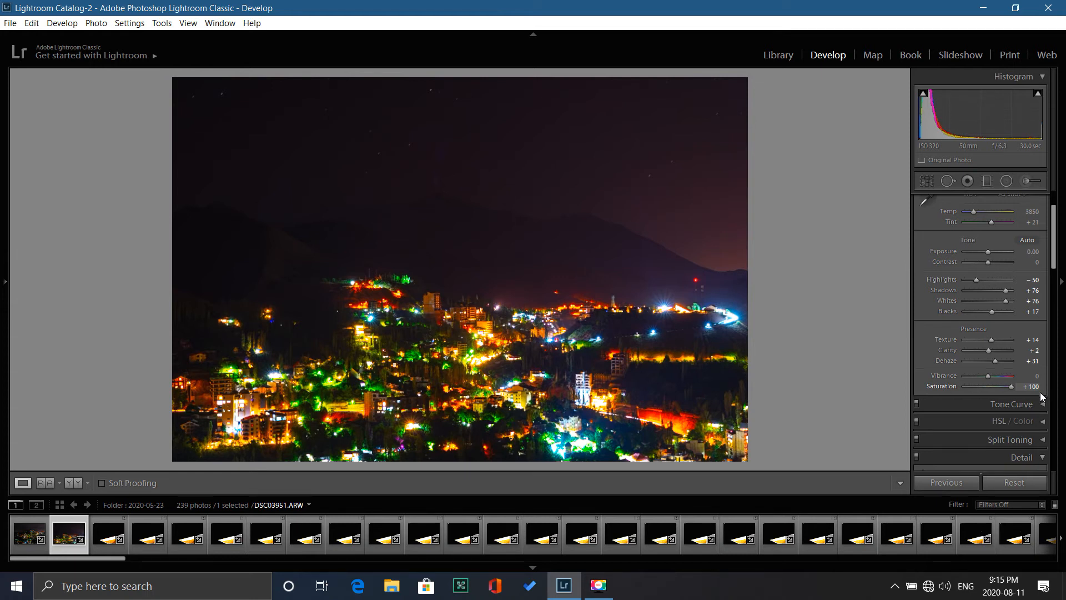
drag(1025, 385, 1005, 392)
click(1028, 387)
text(0)
key(Return)
Step: Set Vibrance to +57, and compare the photo side by side with its original before returning to the single-photo view
mouse_move(992, 378)
mouse_down()
mouse_move(1051, 374)
mouse_move(1005, 377)
mouse_up()
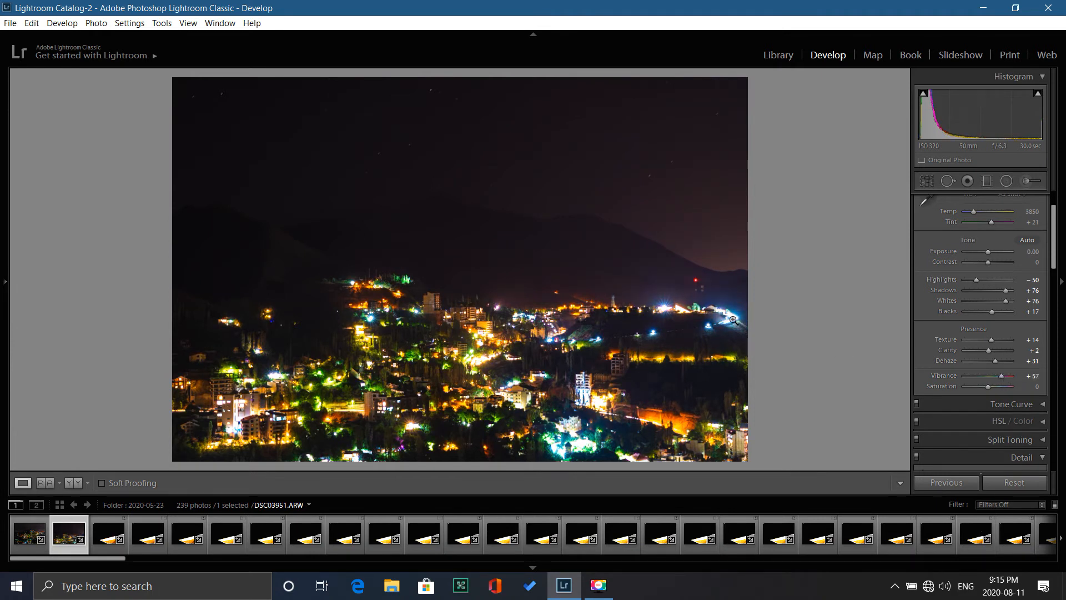
click(68, 483)
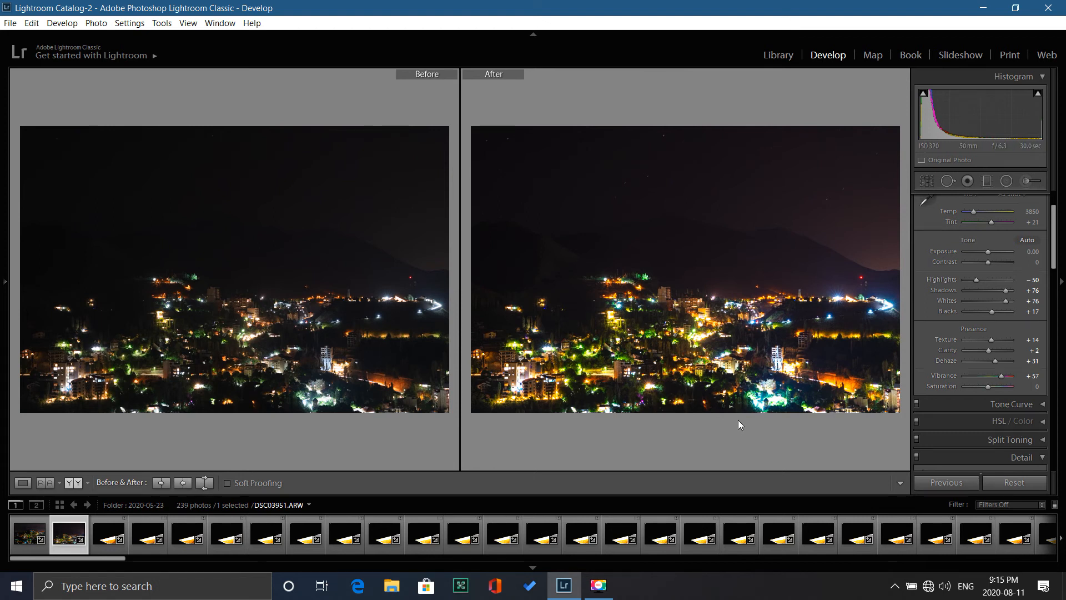
mouse_move(988, 387)
mouse_down()
mouse_move(951, 395)
mouse_move(984, 389)
mouse_up()
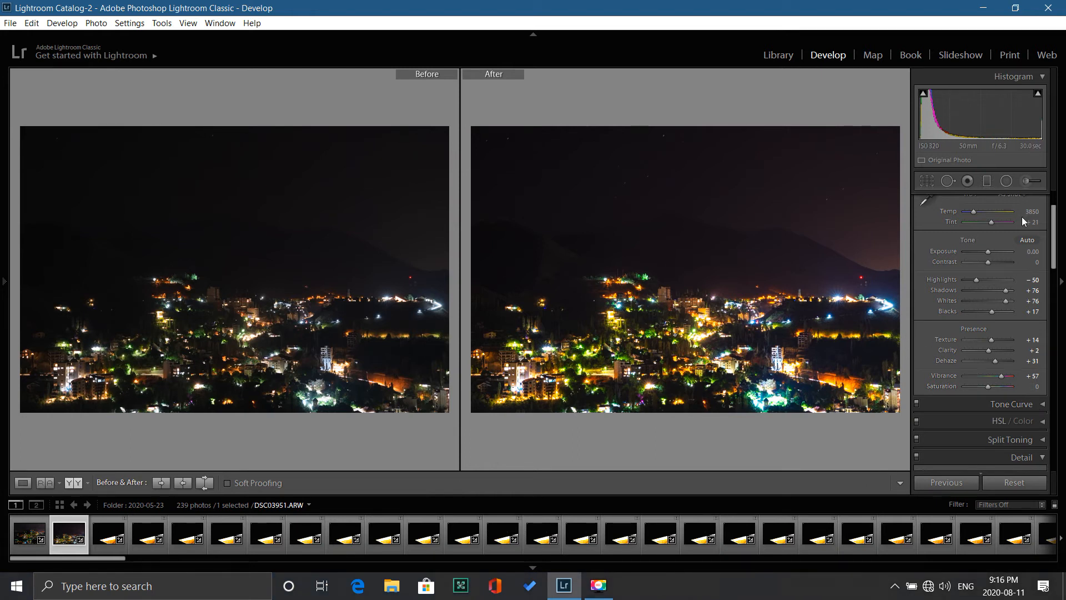
click(23, 483)
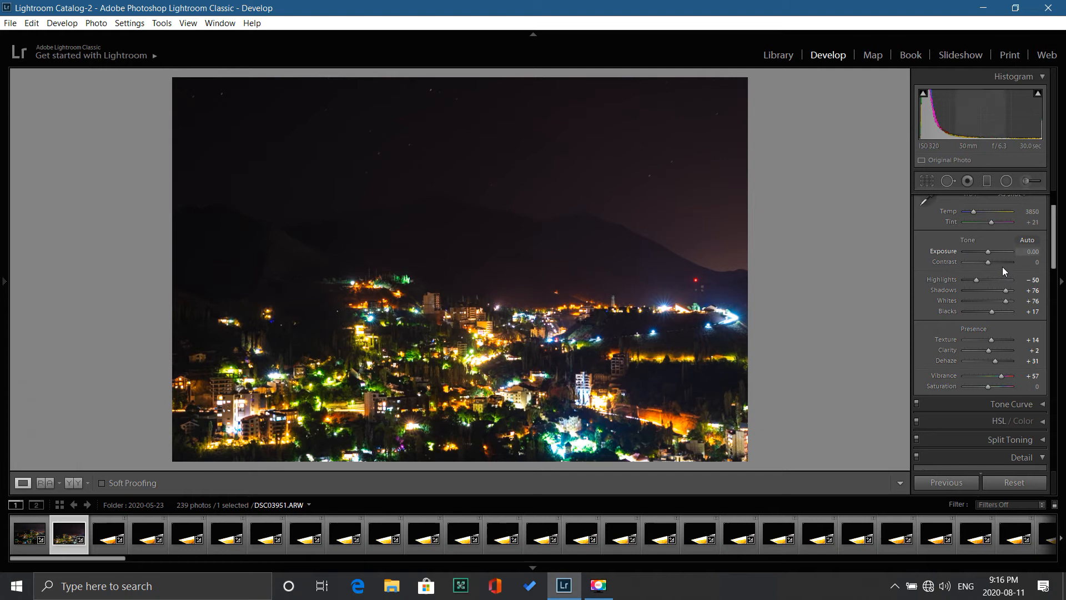
Step: Draw a graduated filter upward across the mountains to affect the city below, and move it down toward the city's upper edge
scroll(1002, 267, up, 2)
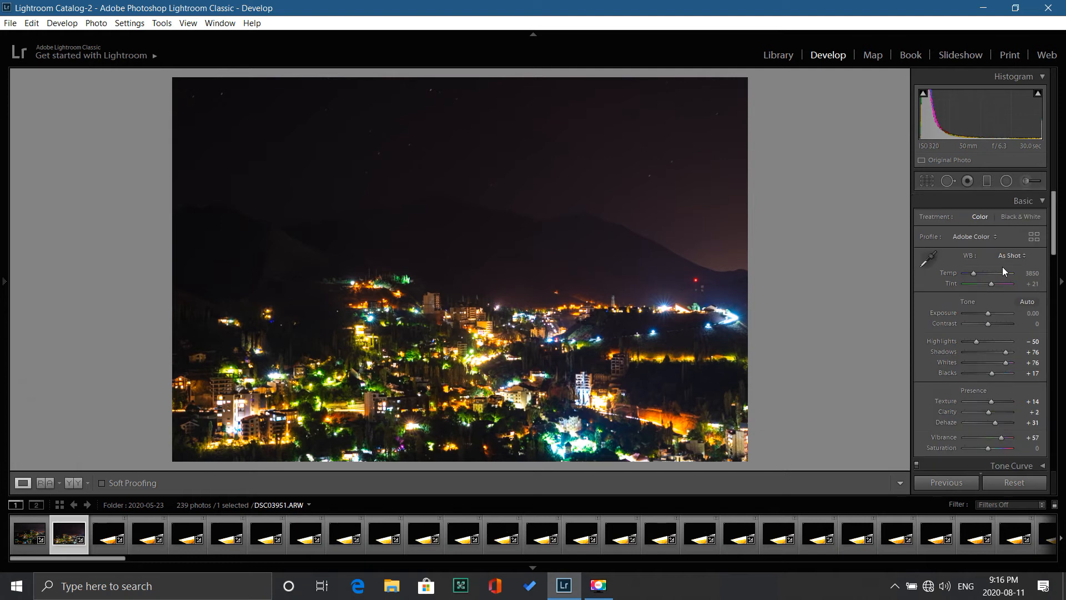
click(988, 181)
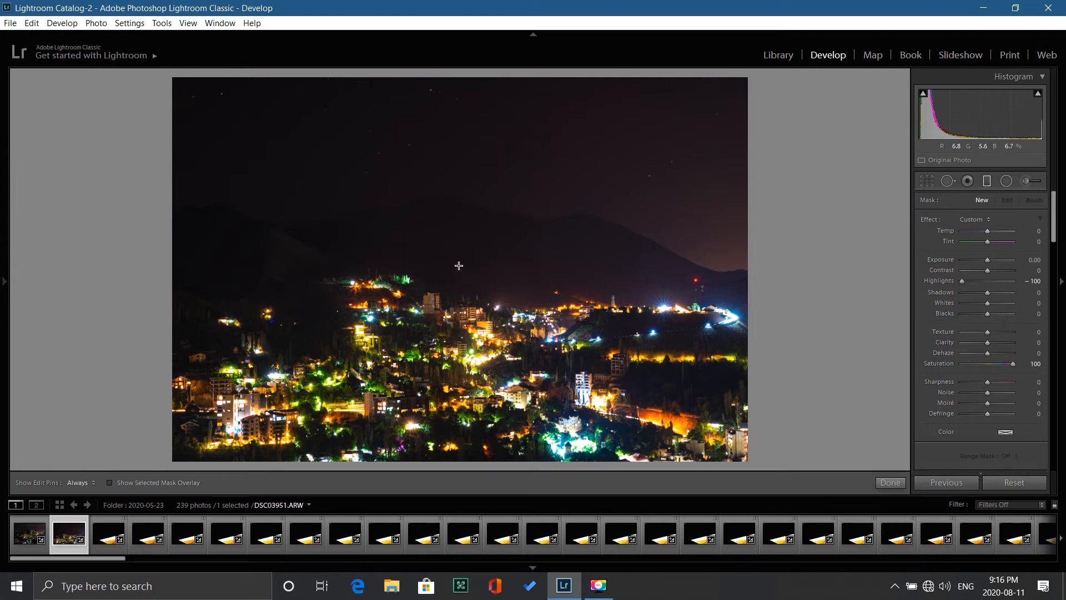
drag(459, 265, 459, 189)
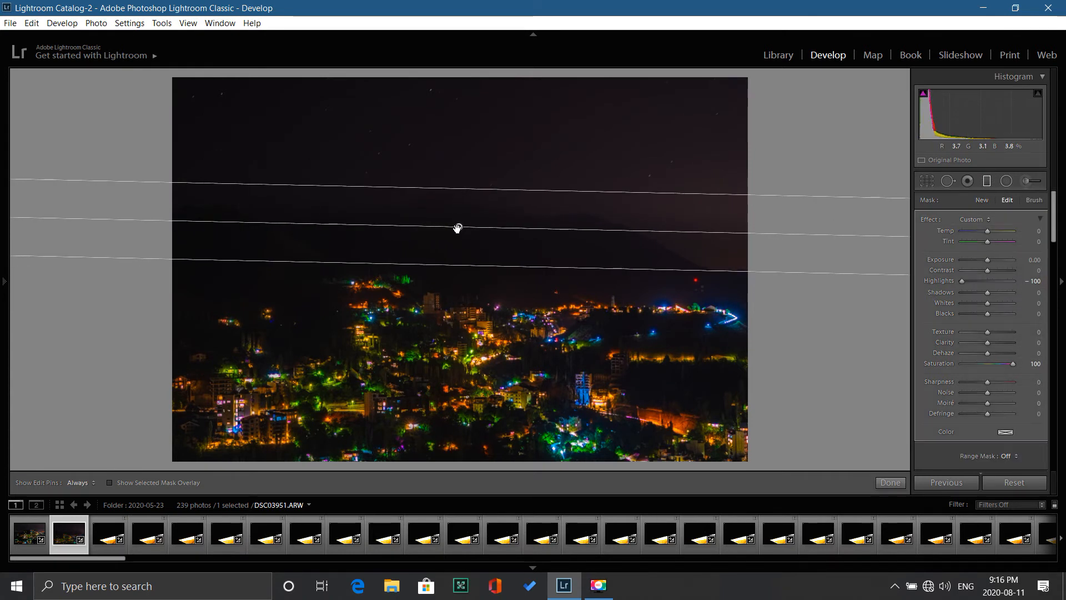
mouse_move(462, 260)
mouse_down()
mouse_move(459, 274)
mouse_move(461, 265)
mouse_up()
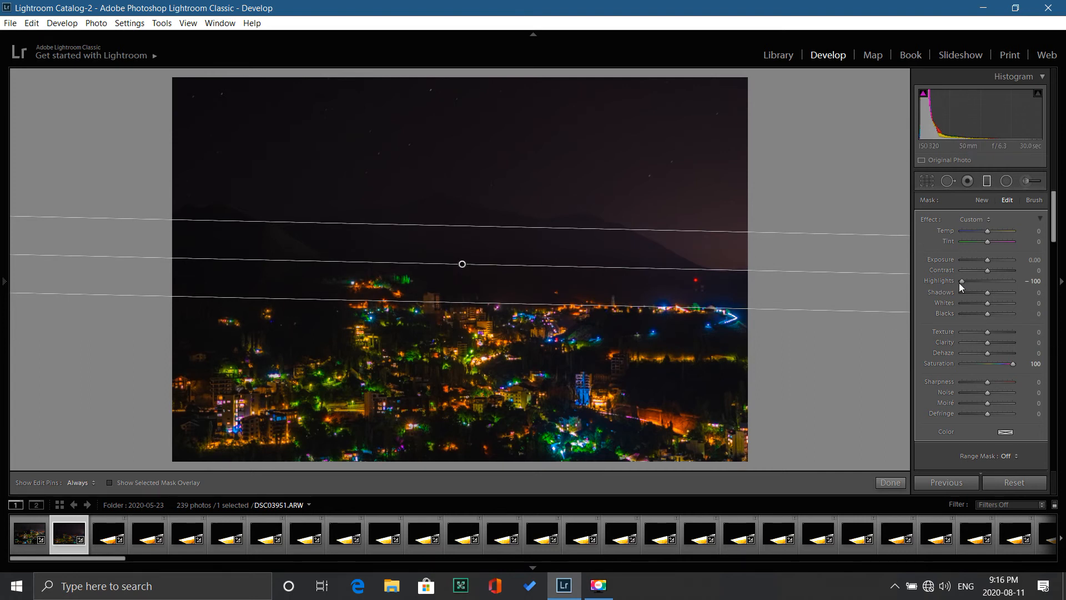
Step: Set the city filter to Highlights -28, Saturation 2, Clarity -28 and Texture -37, adjust its Sharpness, and finish the filter
mouse_move(967, 281)
mouse_down()
mouse_move(981, 279)
mouse_move(971, 279)
mouse_up()
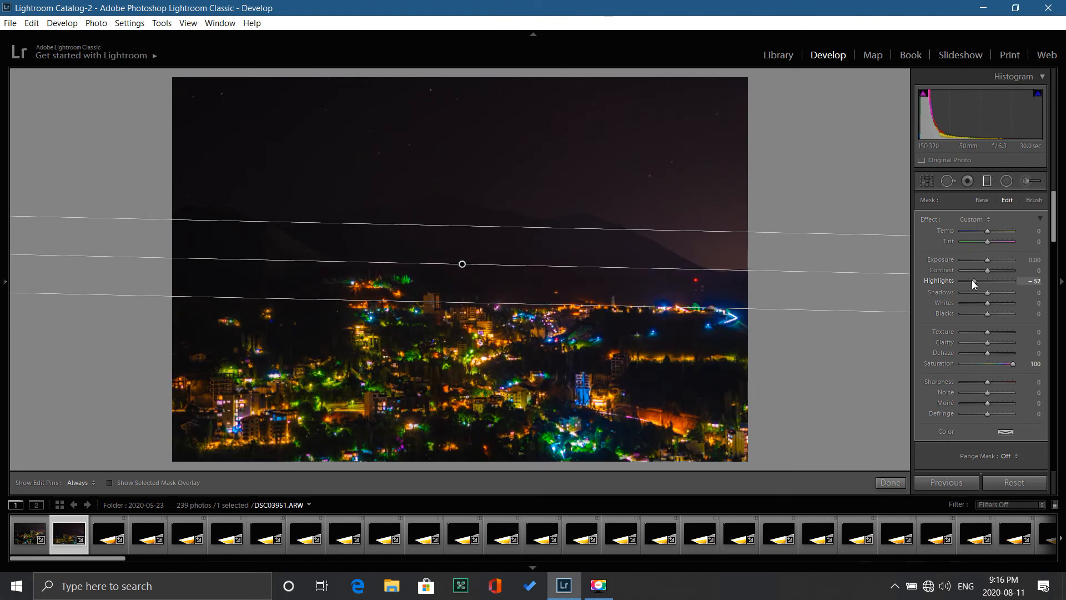
mouse_move(977, 279)
mouse_down()
mouse_move(988, 276)
mouse_move(978, 280)
mouse_up()
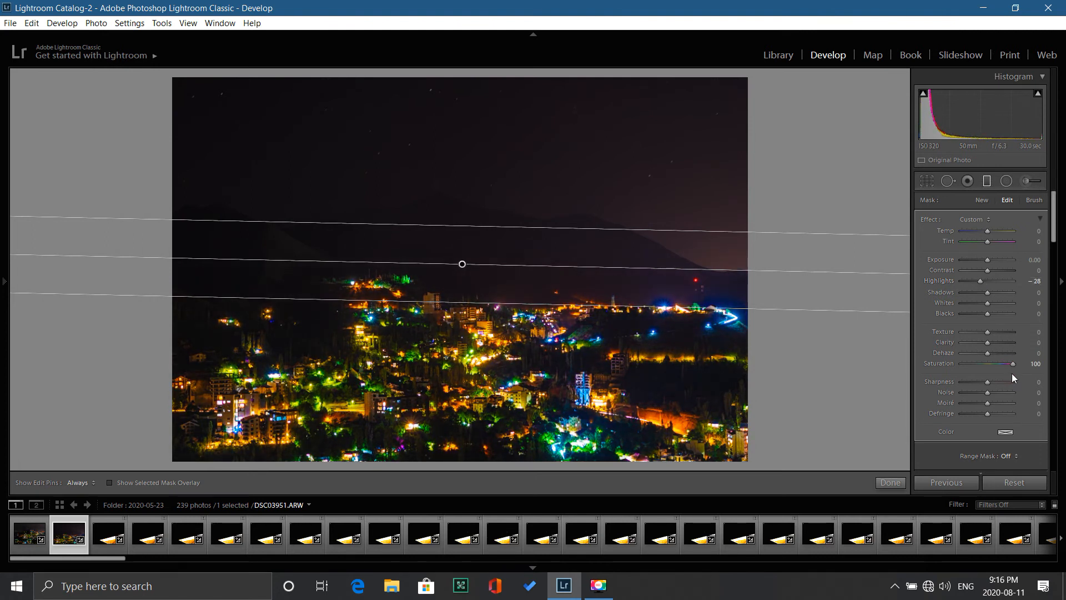
drag(1002, 364, 976, 333)
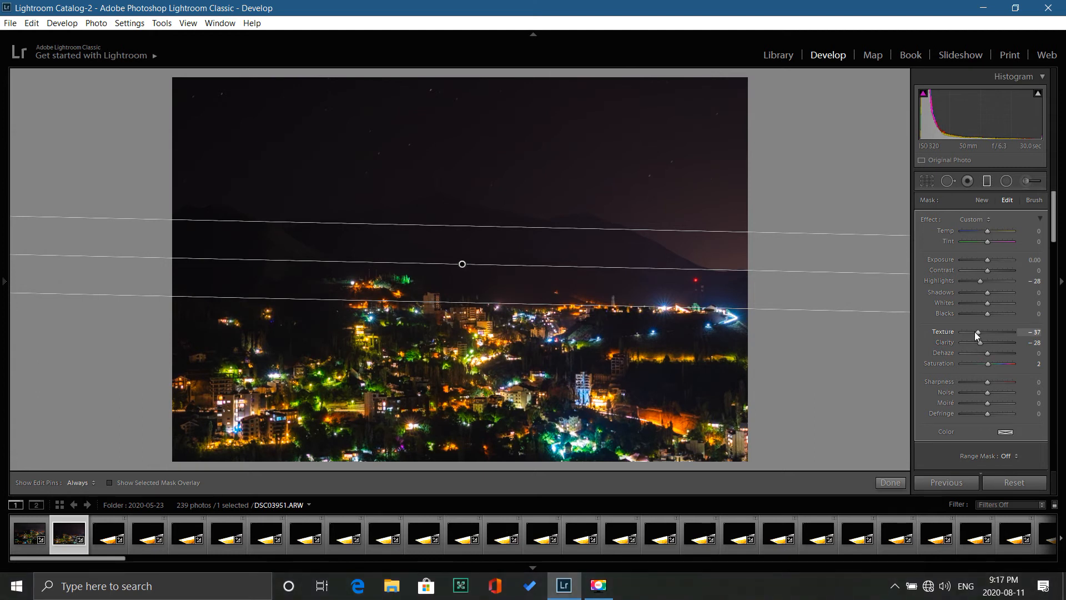
drag(992, 381, 995, 382)
click(889, 482)
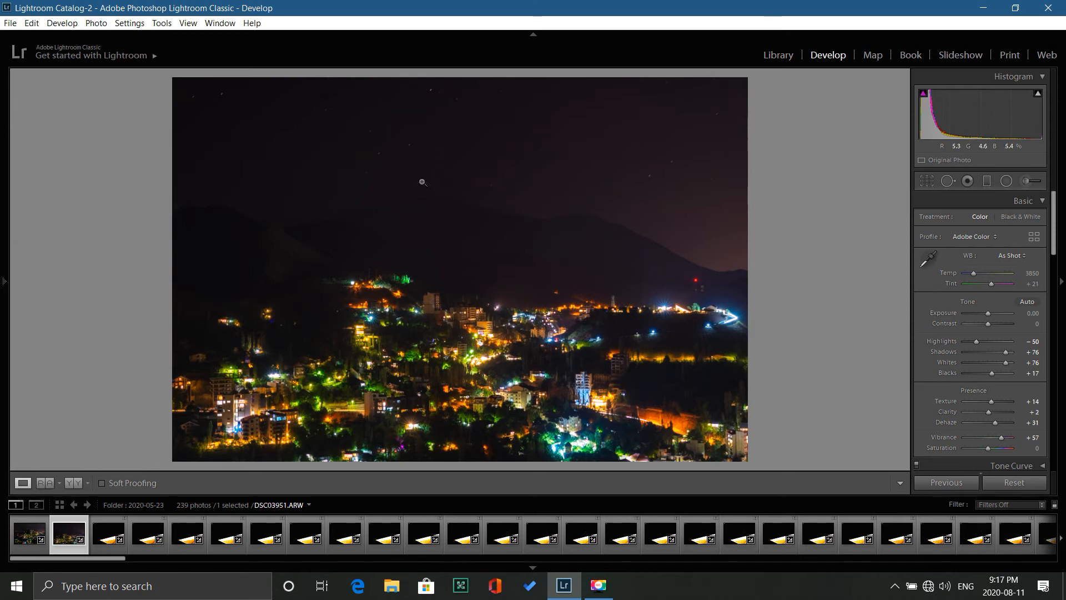
Step: Add a second graduated filter over the sky and mountains with Exposure 0.61, Highlights 4, Saturation -22 and Texture 100
click(987, 181)
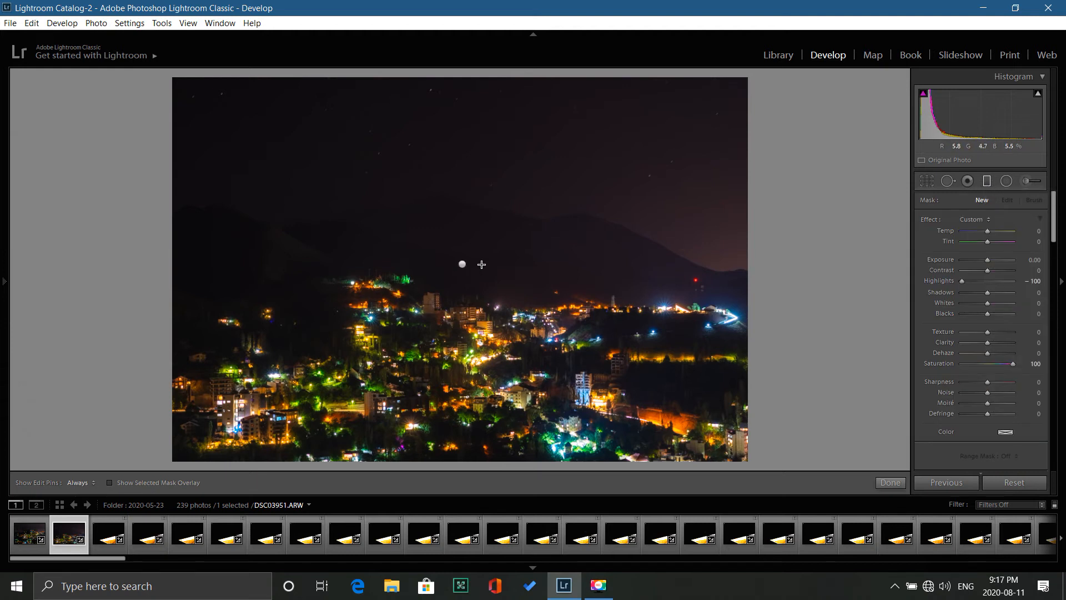
drag(481, 264, 481, 323)
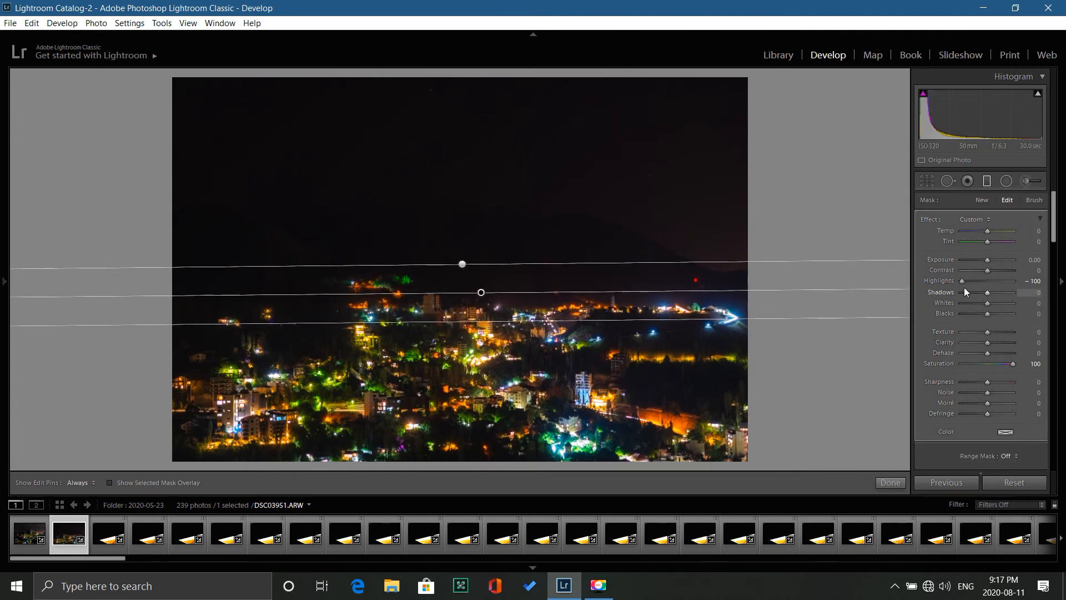
drag(967, 283, 992, 261)
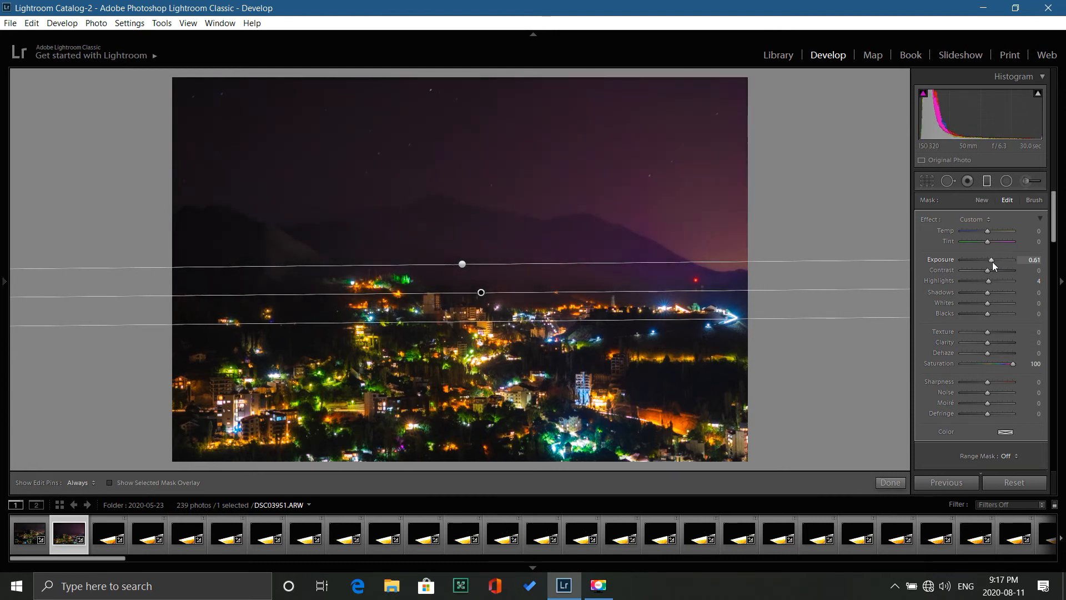
drag(1007, 364, 988, 364)
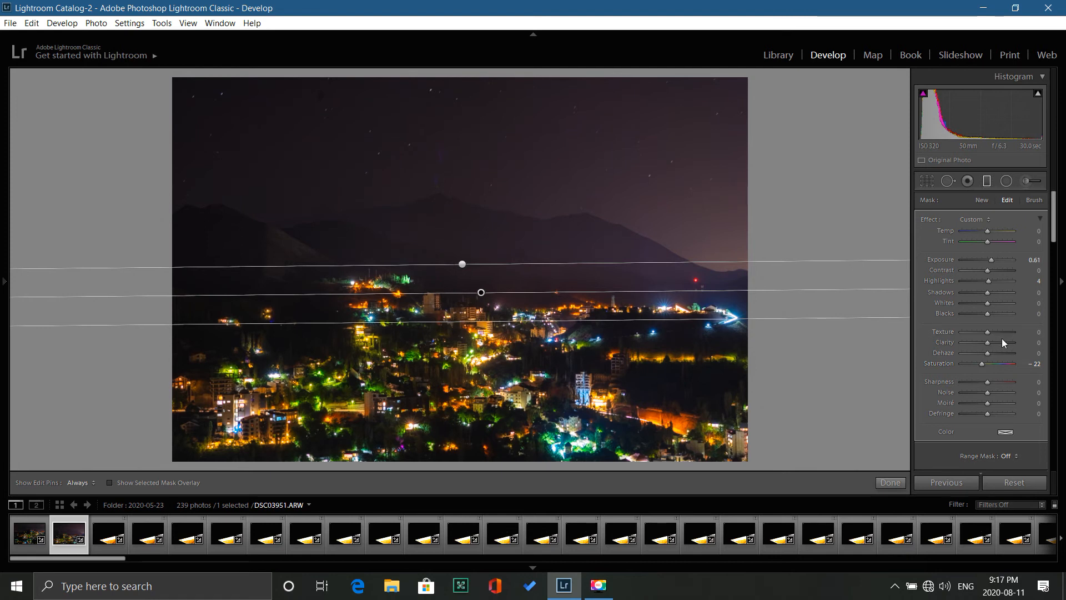
drag(994, 332, 1019, 332)
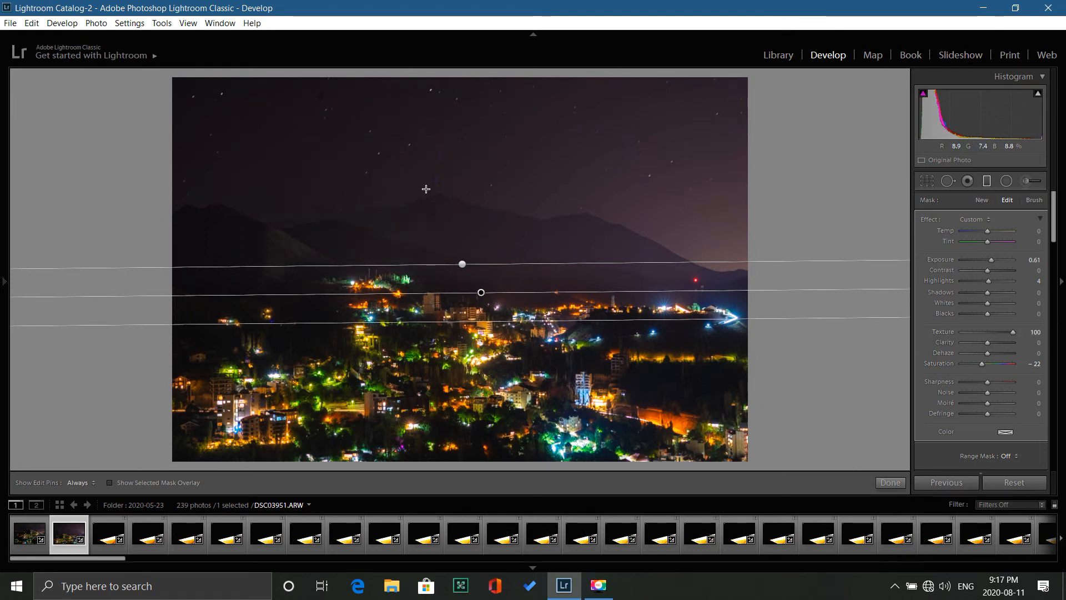
Step: Try Contrast at 100 and 24 on the sky filter, check the photo at different magnifications, and undo the contrast change
drag(989, 271, 1016, 265)
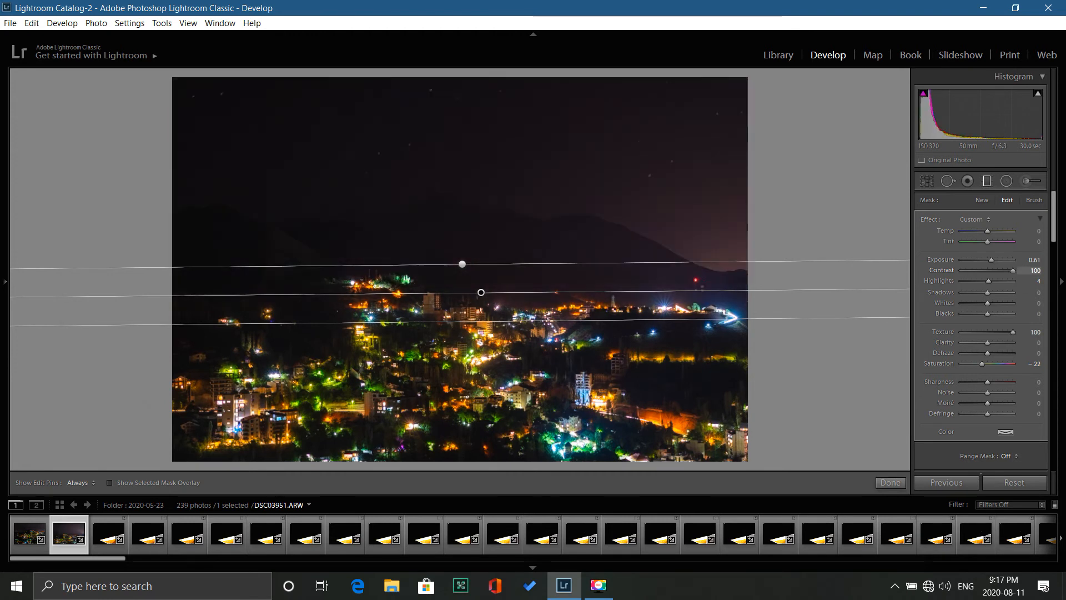
drag(1013, 270, 994, 280)
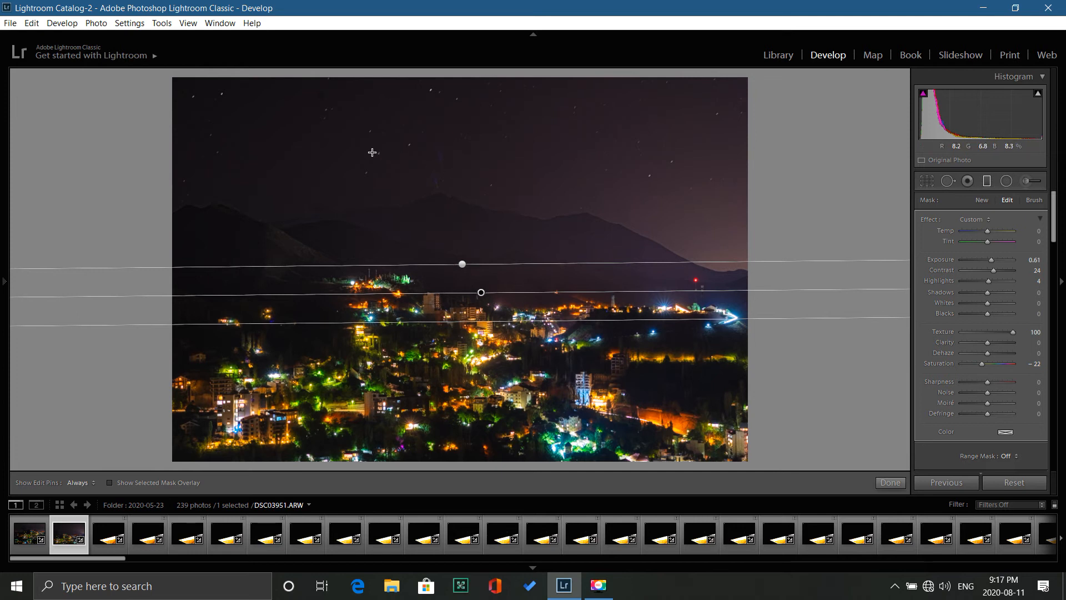
key(ctrl+equal)
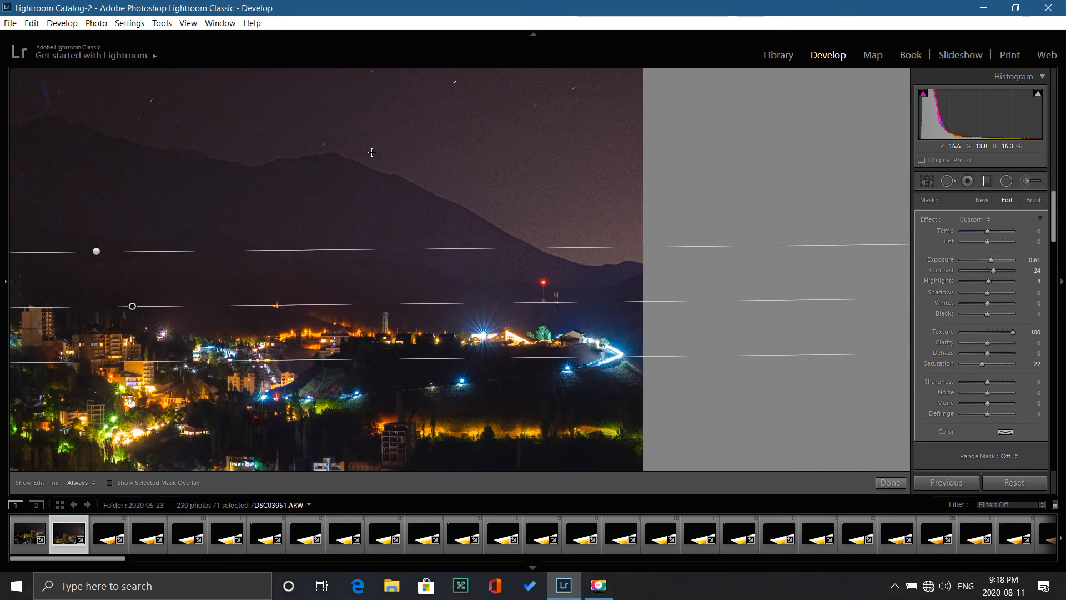
key(ctrl+minus)
key(ctrl+minus)
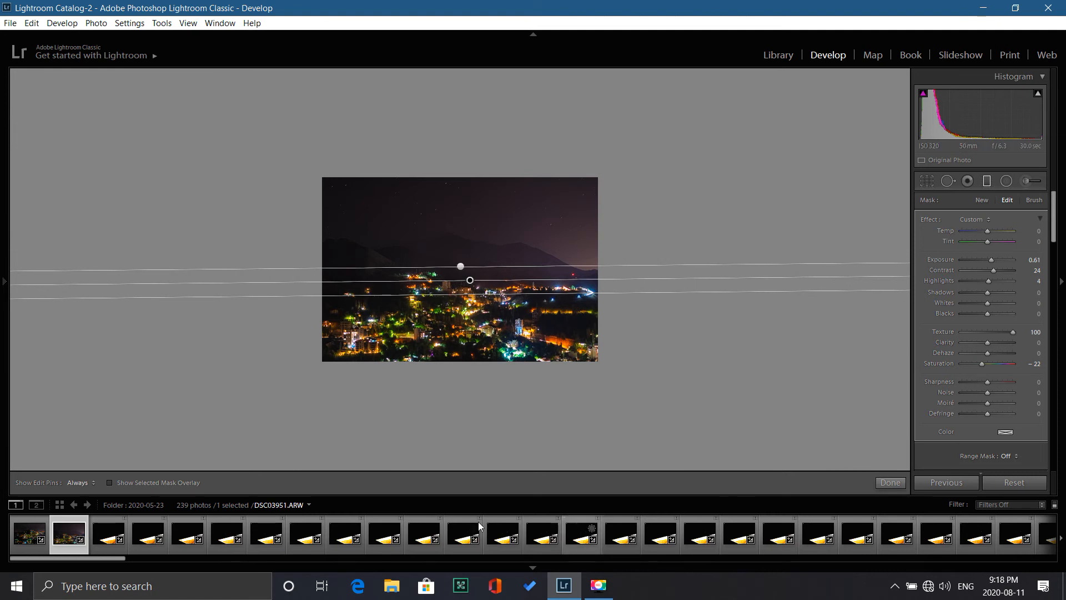
key(ctrl+z)
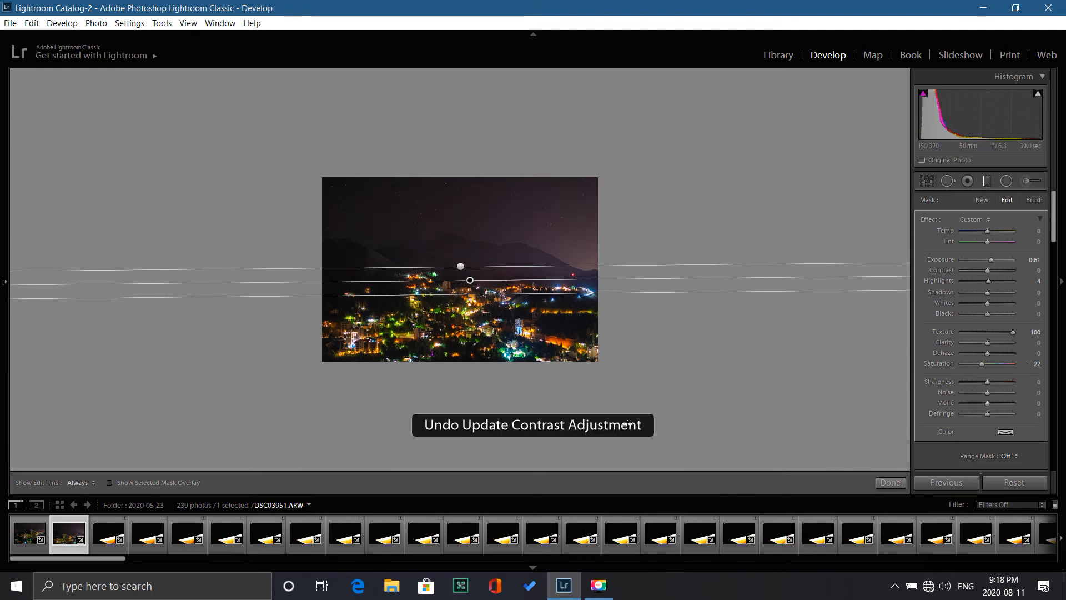
Step: Set the sky filter's Exposure to 0.87, Shadows to 100 and Saturation to -24
key(ctrl+equal)
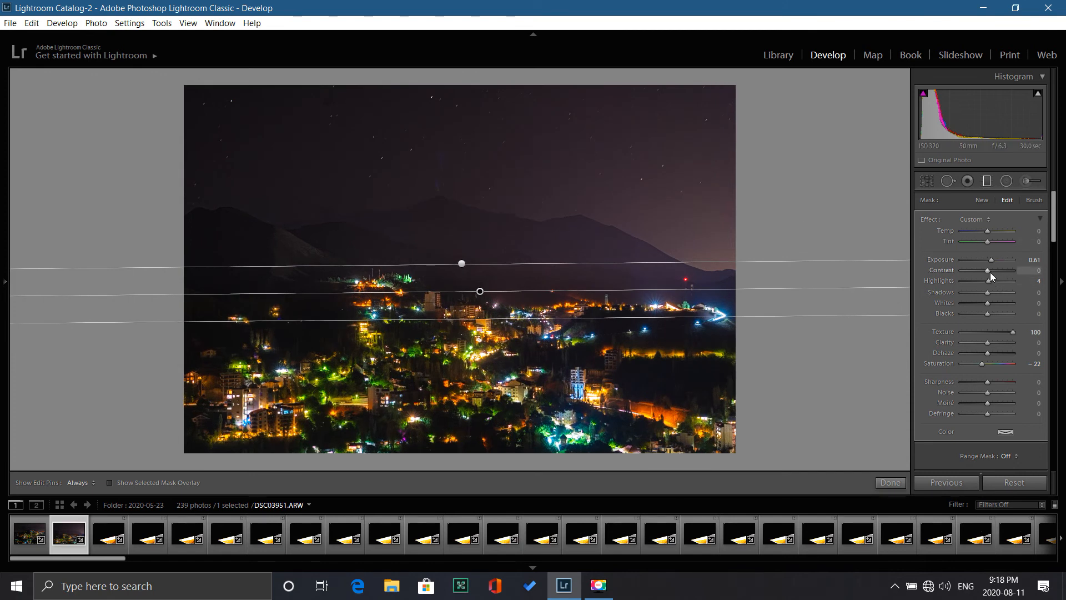
drag(991, 260, 992, 262)
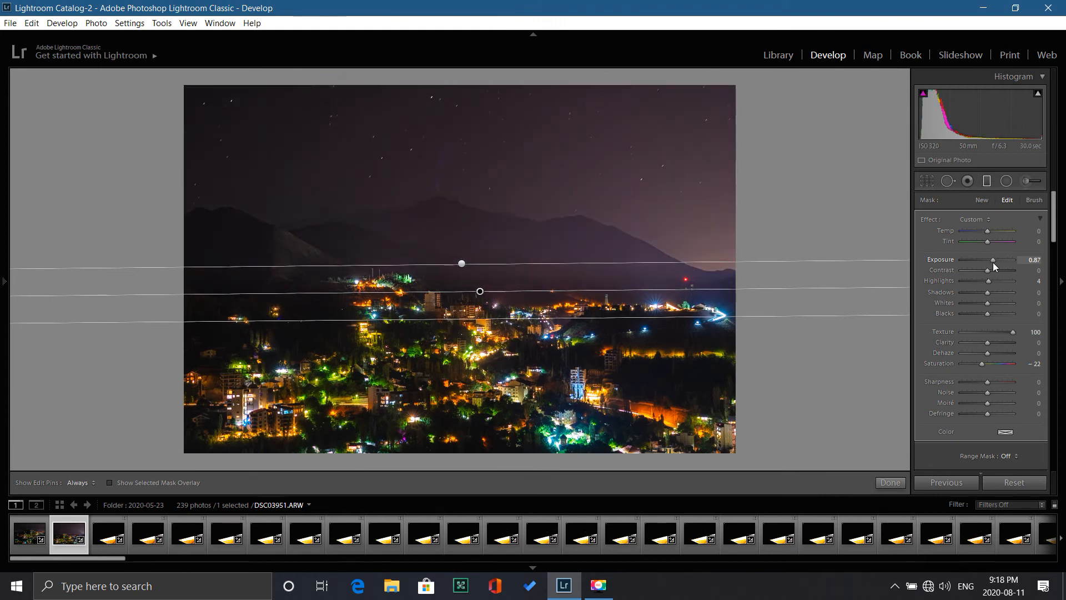
drag(988, 293, 1062, 287)
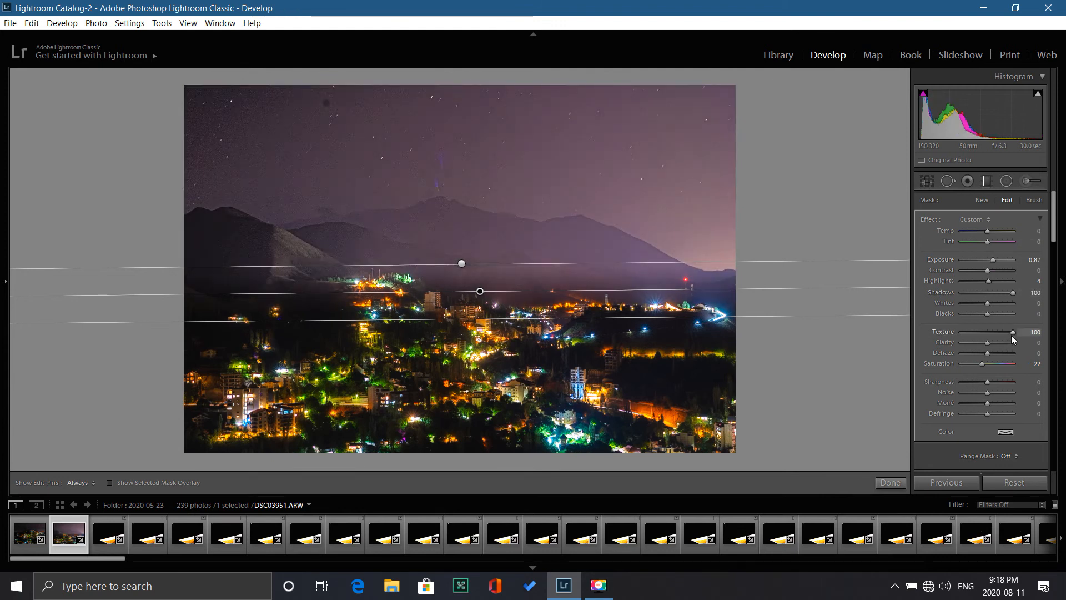
drag(964, 369, 981, 369)
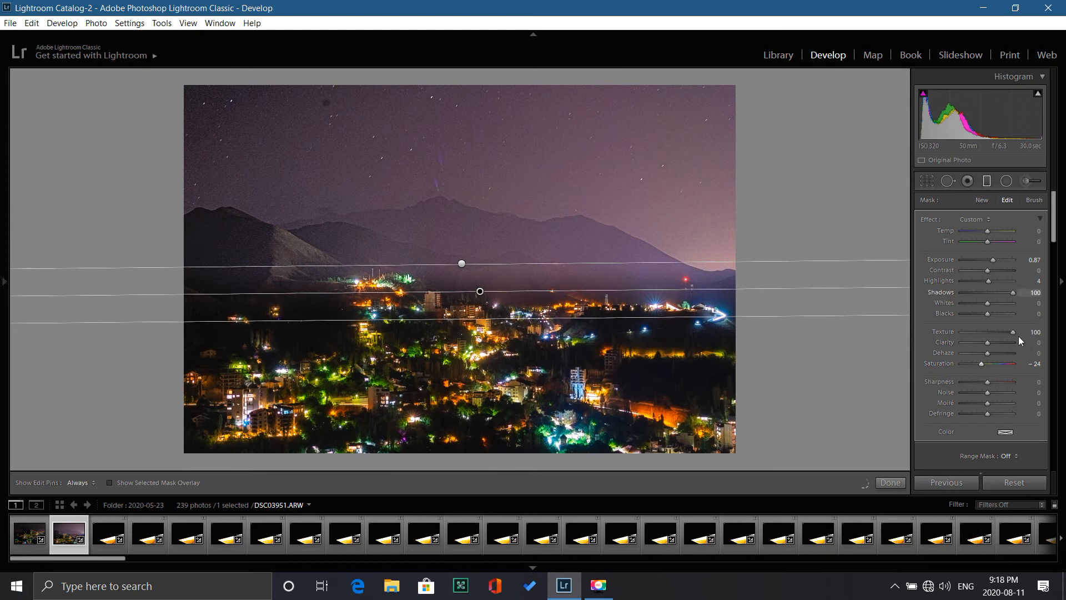
Step: Set the sky filter's Tint to -24 and Temp to -4, and reduce its Shadows to 59
drag(988, 242, 981, 243)
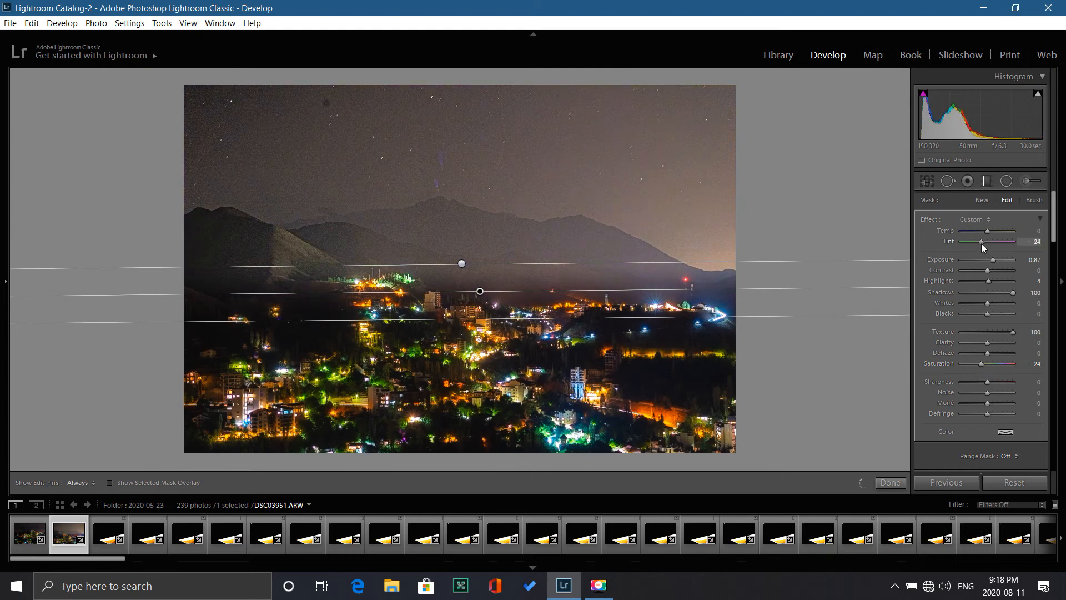
drag(983, 234, 987, 231)
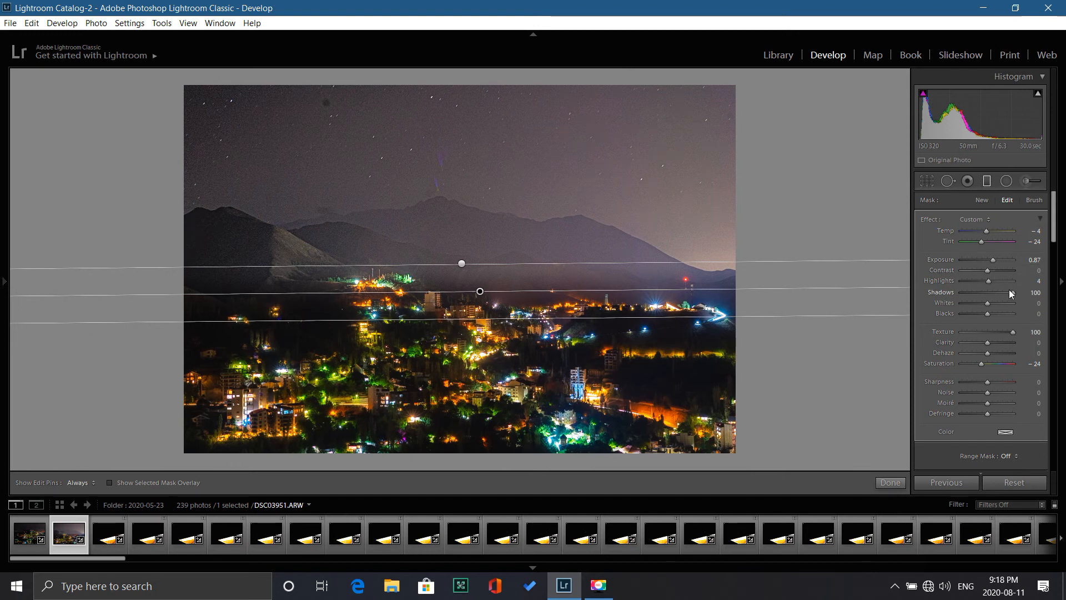
drag(1009, 291, 999, 294)
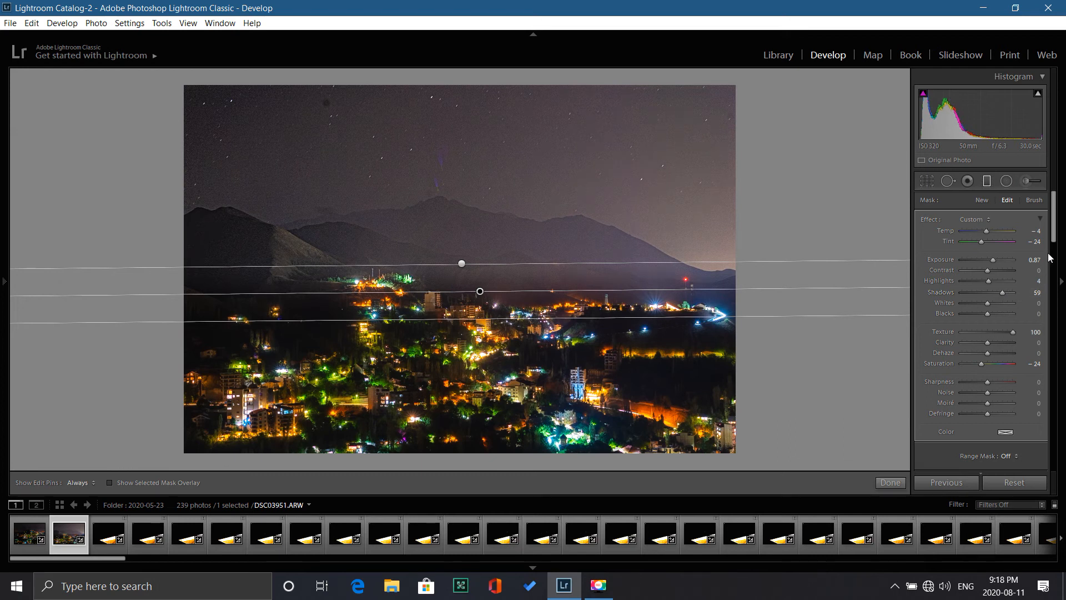
Step: Finish the sky filter, and enable Remove Chromatic Aberration in the lens profile corrections
drag(1053, 248, 1028, 340)
click(891, 485)
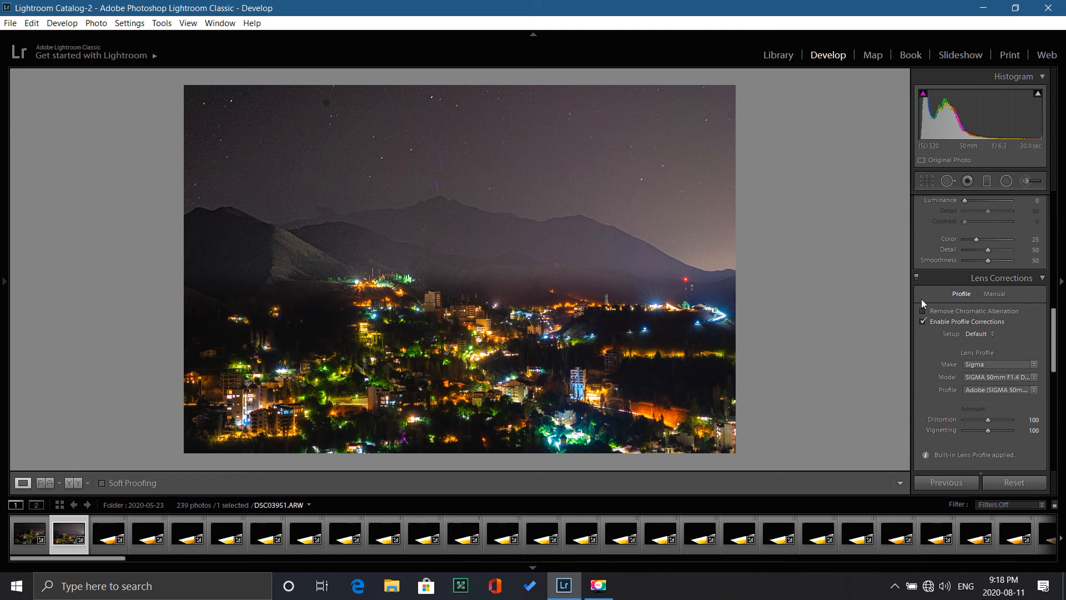
click(952, 312)
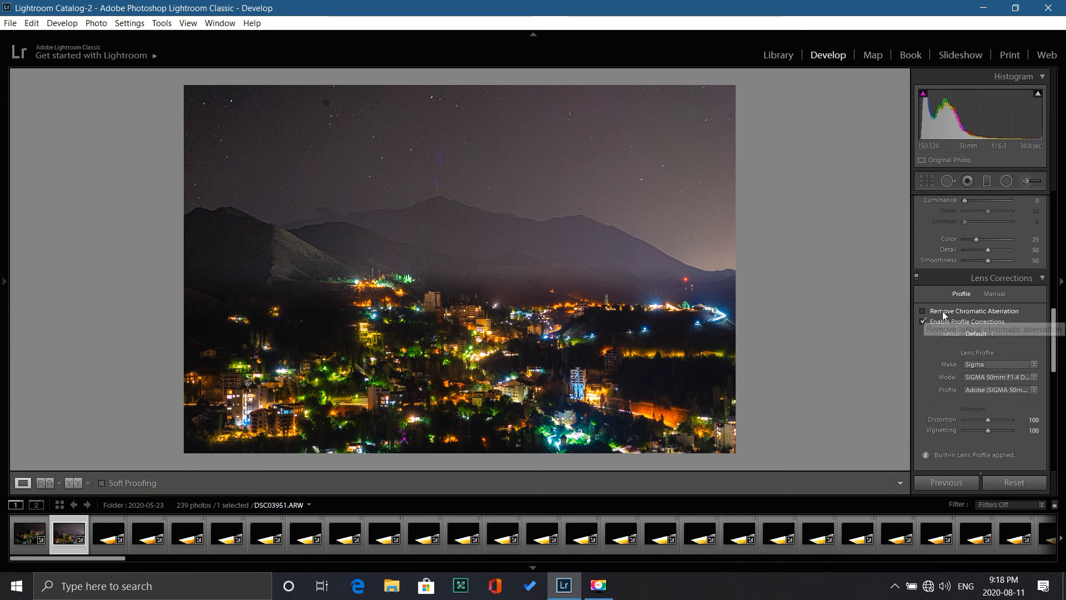
Step: Examine the Sharpening and Noise Reduction settings, and inspect the noise in the sky and mountains in a close view of the photo
scroll(1010, 297, up, 4)
scroll(1010, 297, up, 2)
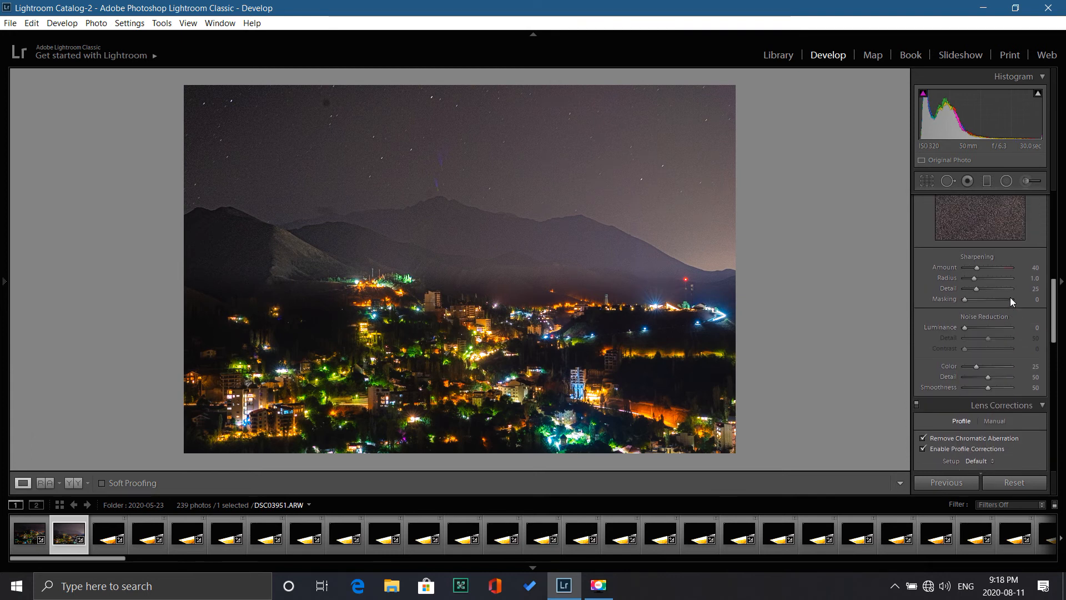
scroll(1010, 297, up, 1)
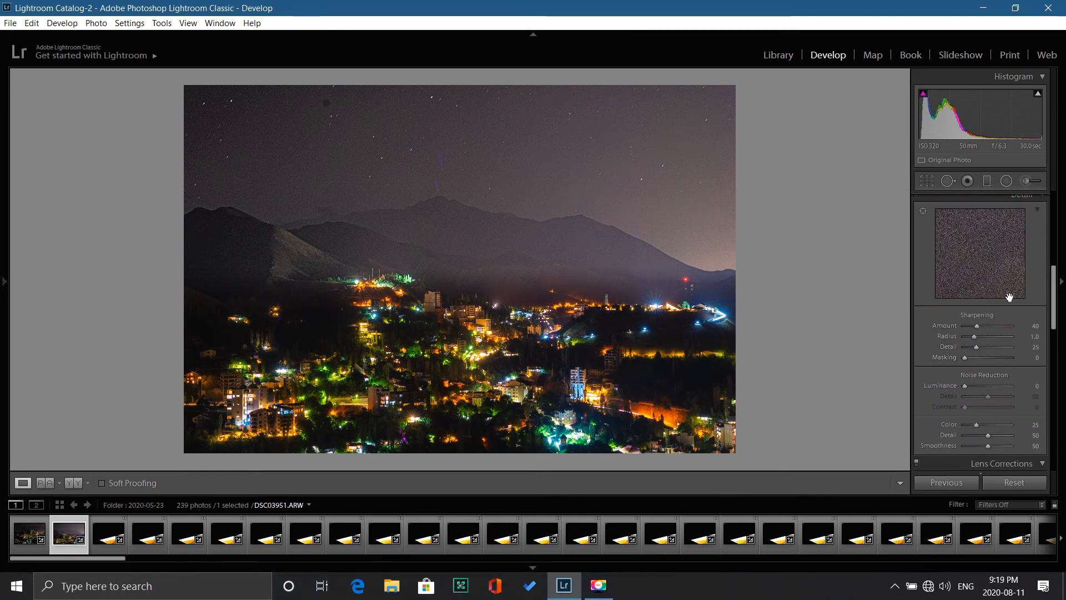
scroll(1011, 297, down, 1)
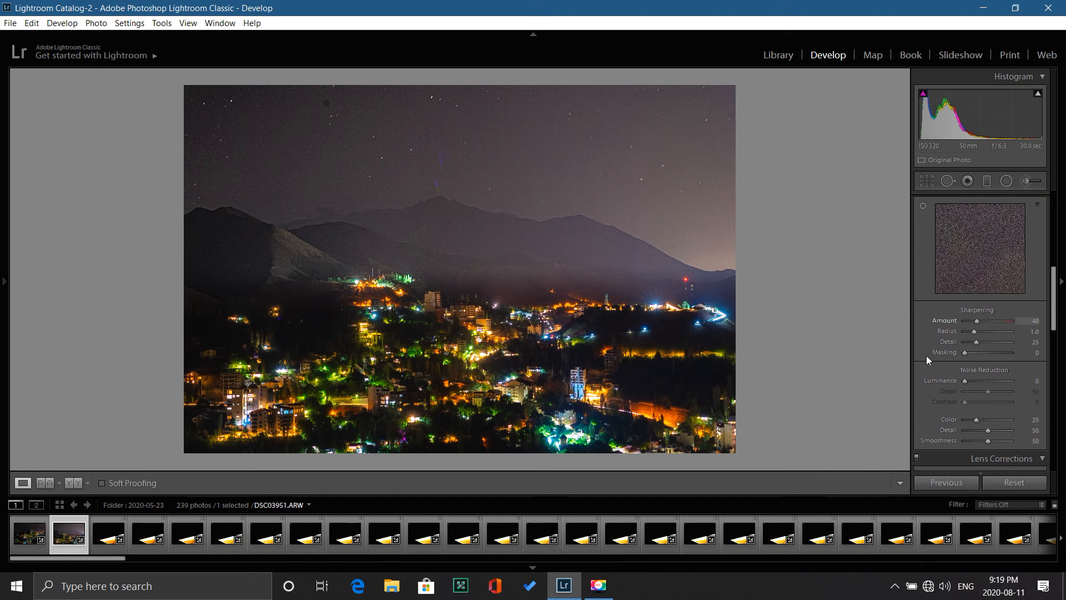
right_click(710, 282)
click(636, 303)
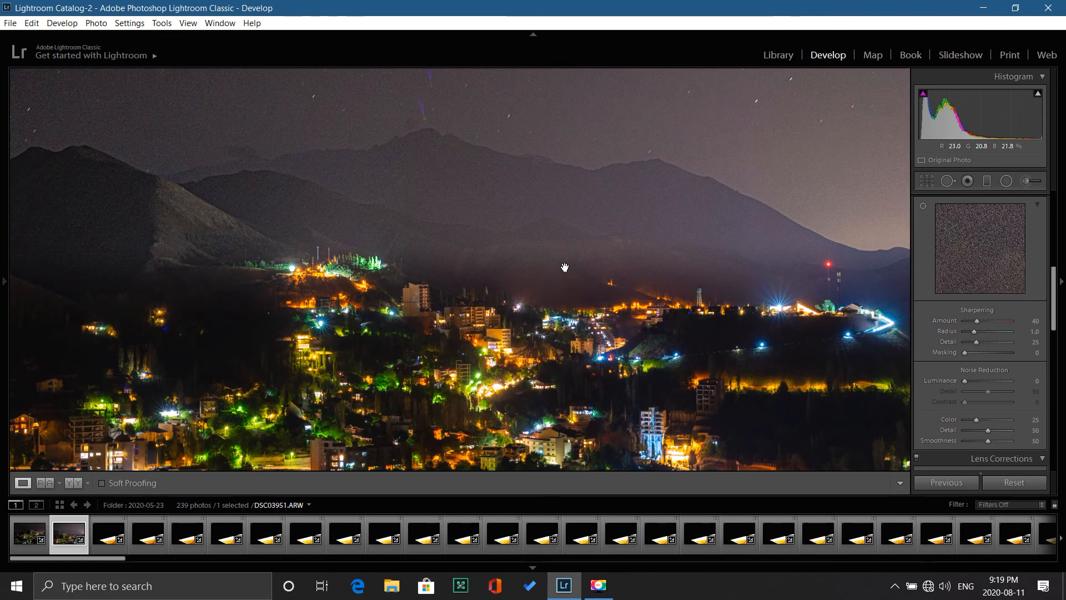
click(560, 218)
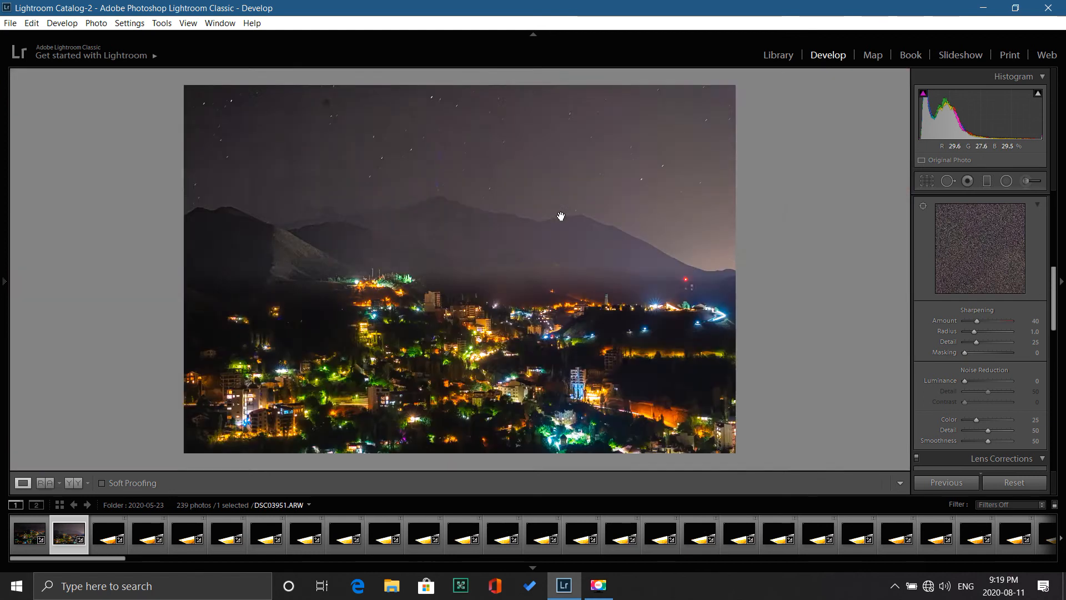
click(561, 216)
right_click(561, 216)
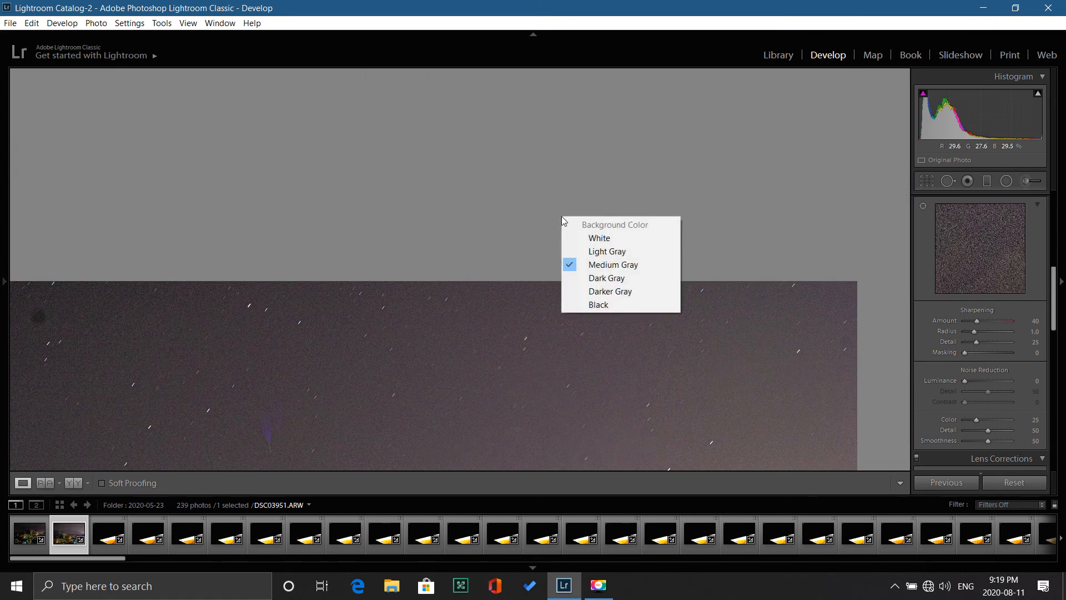
click(477, 318)
drag(478, 317, 535, 81)
drag(486, 322, 519, 267)
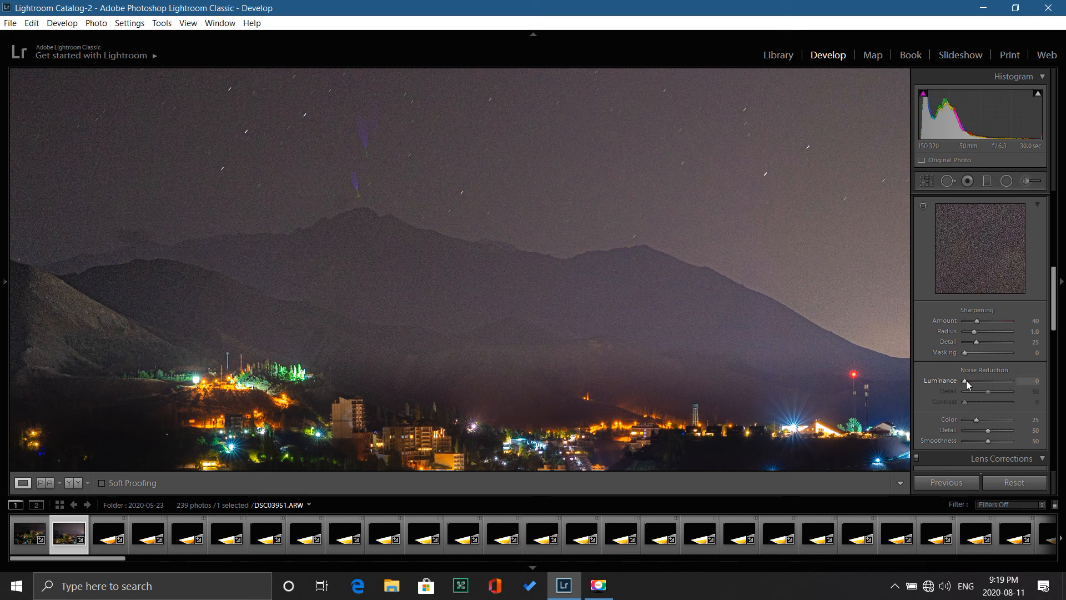
Step: Set the Noise Reduction Luminance to 68, and check the sky and mountains in a wider view
drag(966, 381, 979, 382)
drag(1006, 378, 998, 378)
key(ctrl+minus)
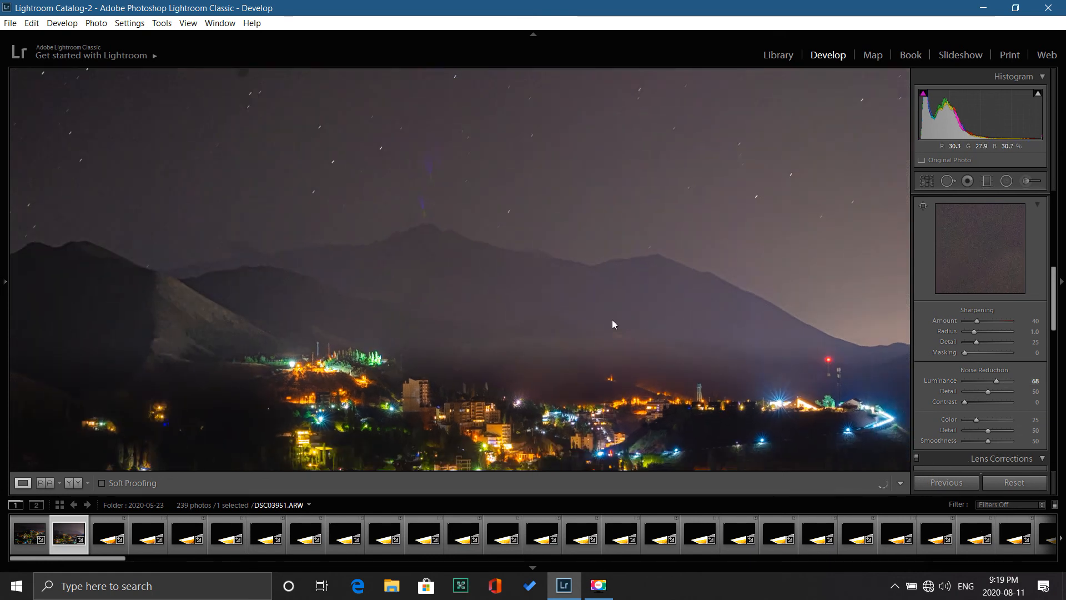
Step: Fit the whole photo in view and show it in a side-by-side Before/After comparison
click(612, 321)
click(611, 319)
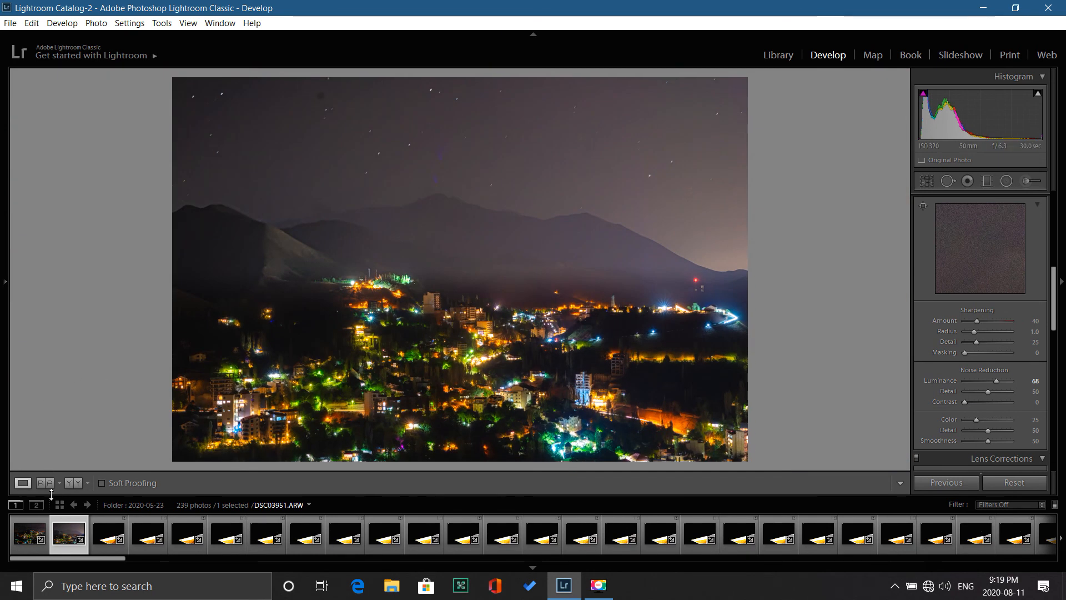
click(73, 483)
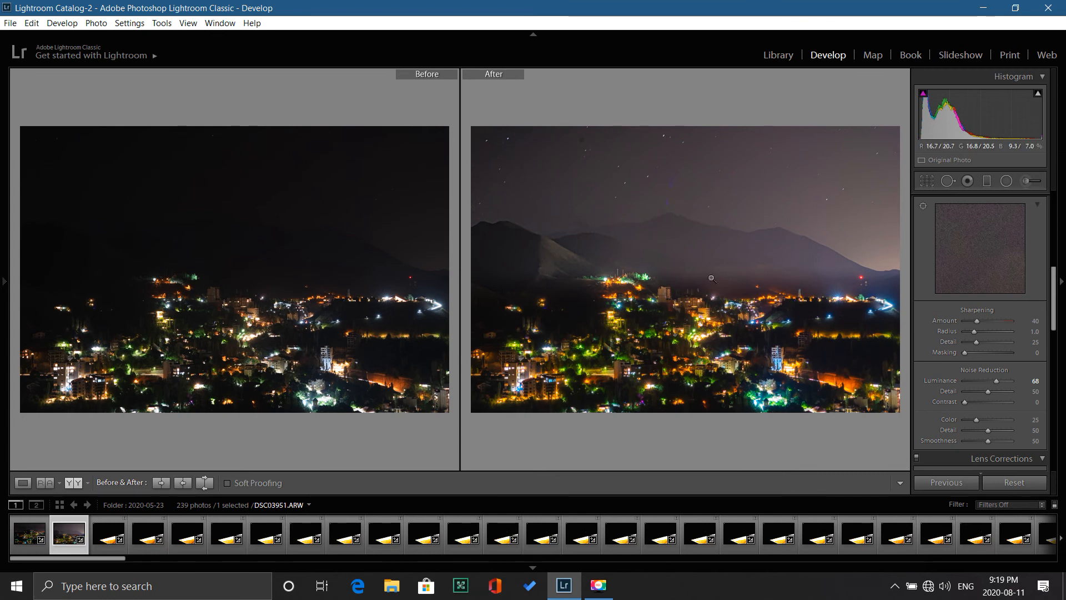
Step: Paint an Adjustment Brush mask over the dark hillside and along the base of the mountains above the city lights
click(1028, 181)
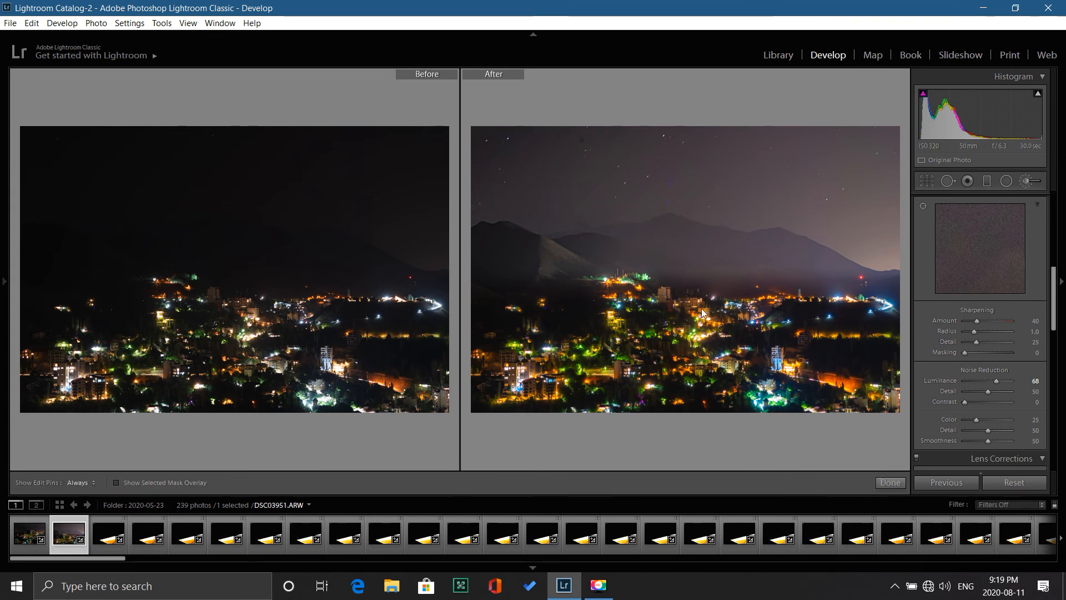
mouse_move(494, 295)
mouse_down()
mouse_move(492, 311)
mouse_move(510, 315)
mouse_move(487, 302)
mouse_move(517, 280)
mouse_move(477, 305)
mouse_up()
mouse_move(483, 252)
mouse_down()
mouse_move(566, 277)
mouse_move(850, 277)
mouse_move(746, 285)
mouse_move(761, 299)
mouse_move(516, 302)
mouse_move(561, 296)
mouse_move(517, 311)
mouse_move(605, 281)
mouse_move(666, 280)
mouse_up()
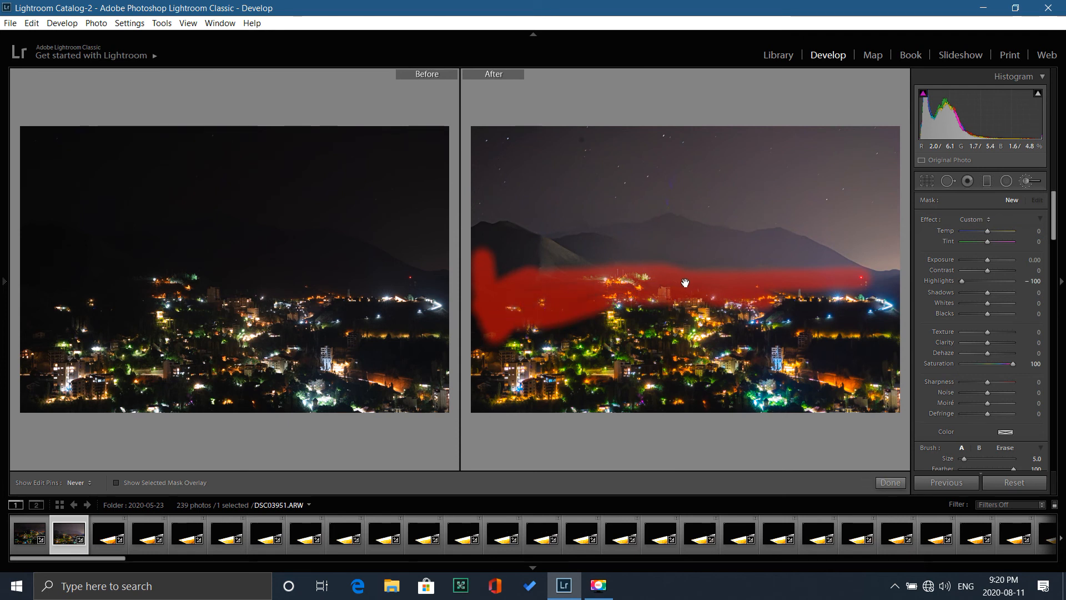
drag(764, 282, 938, 287)
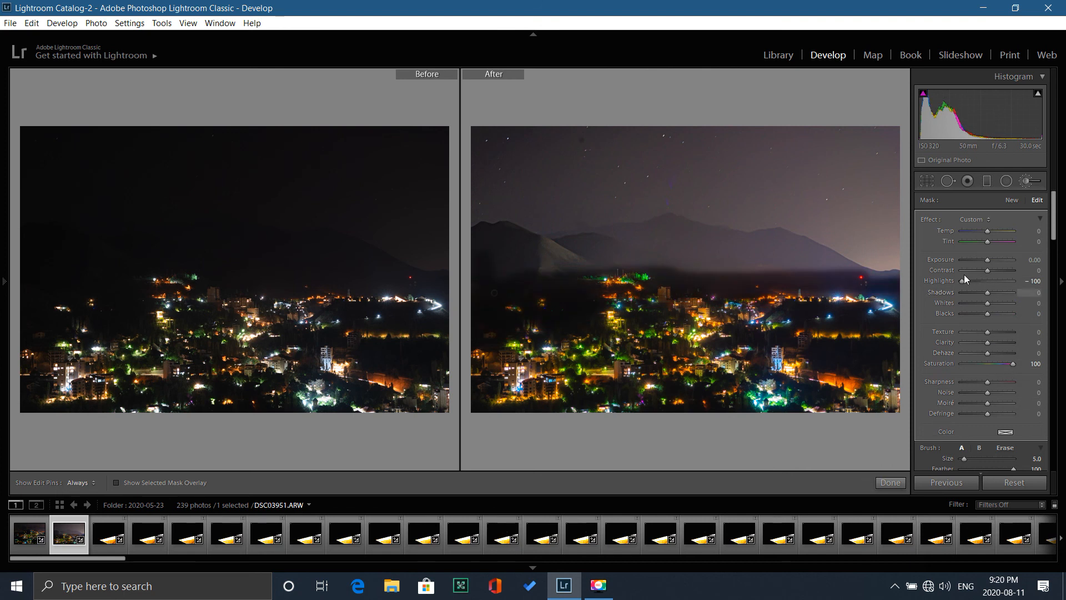
Step: Set the brushed area's Highlights to 2, Saturation to -33 and Exposure to 0.17, and finish the brush adjustment
drag(962, 281, 999, 259)
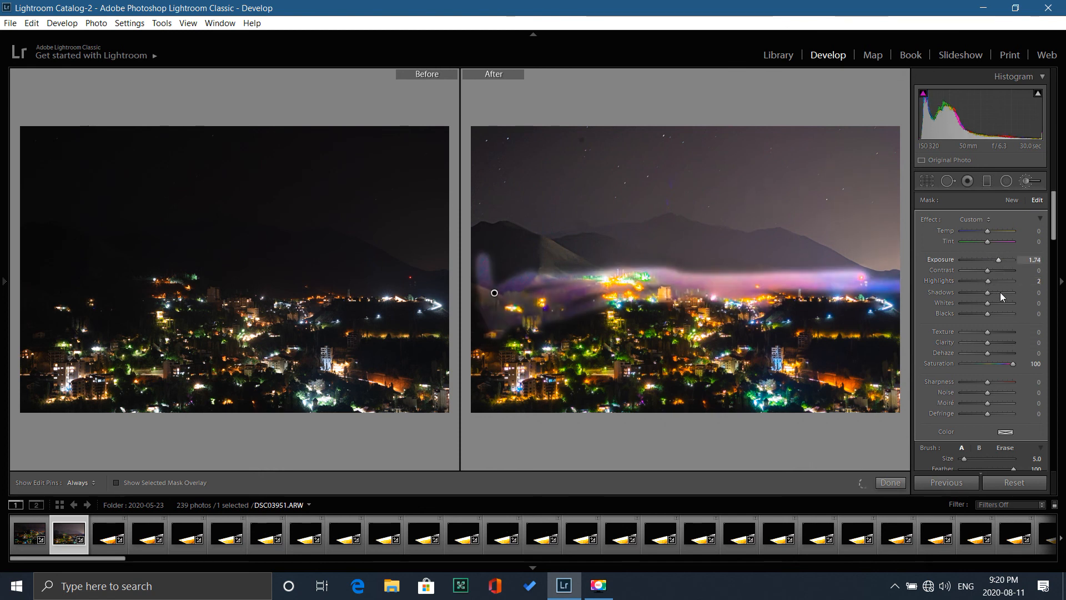
drag(992, 364, 984, 364)
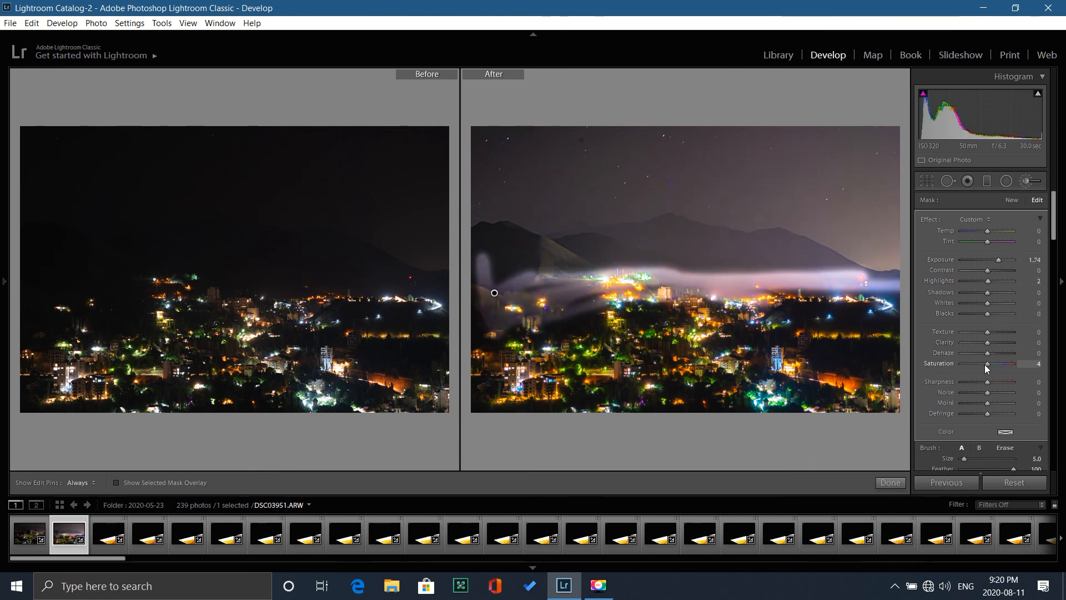
drag(1000, 259, 990, 262)
double_click(989, 263)
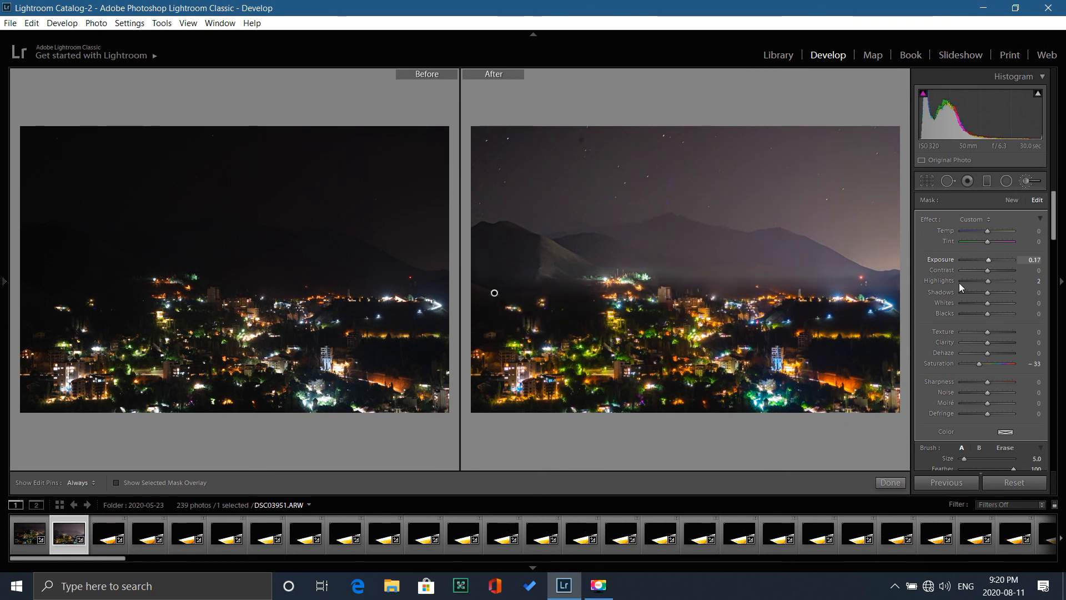
click(884, 483)
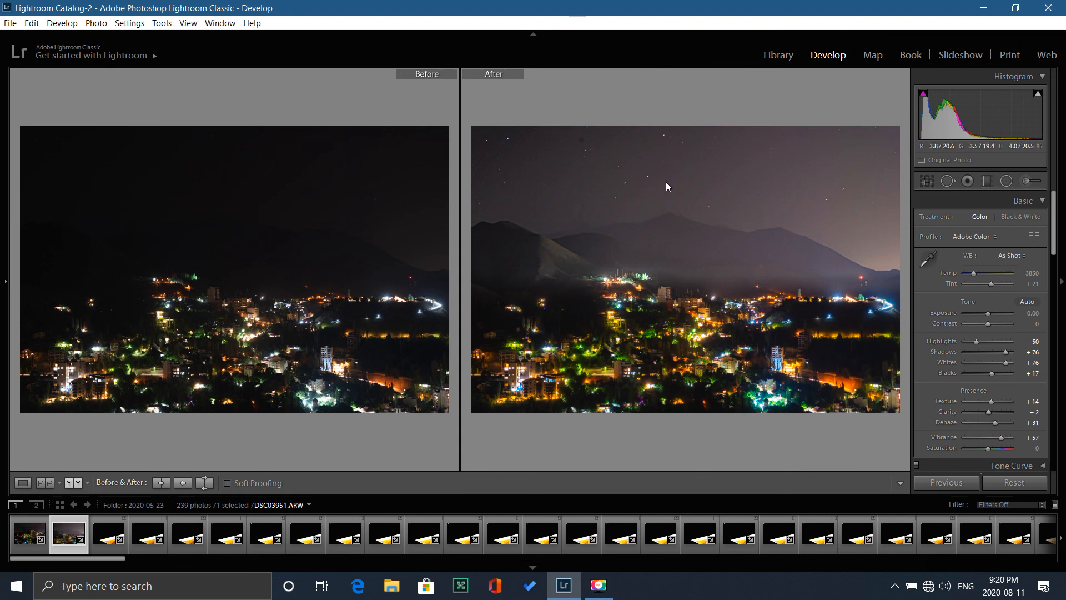
Step: Compare the before and after versions of the sky, mountains and city buildings at increasing magnification, and return to the full view
click(619, 171)
drag(661, 245, 525, 202)
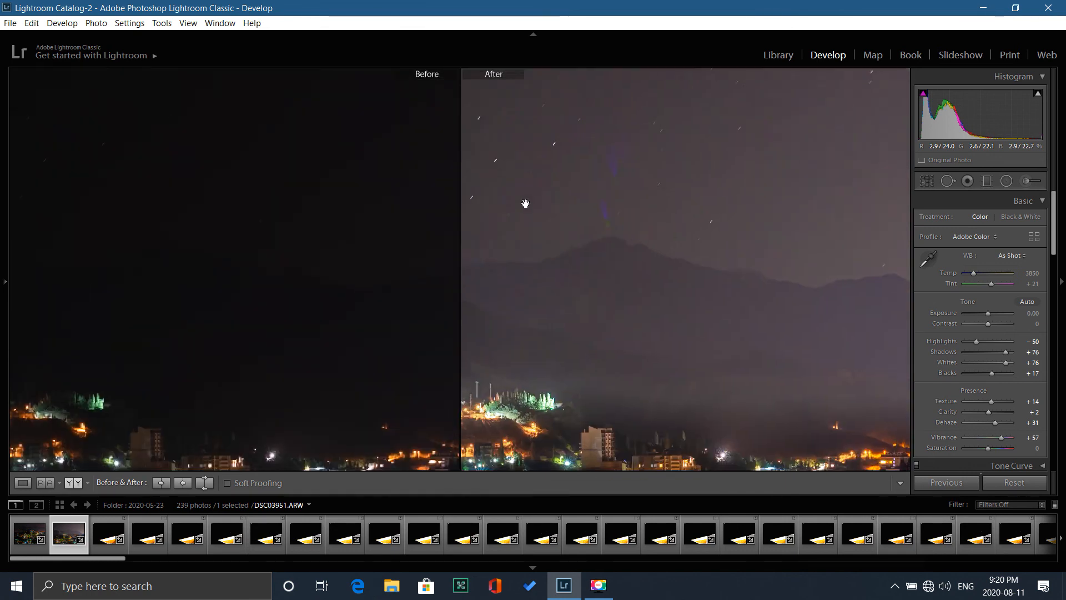
drag(685, 306, 695, 95)
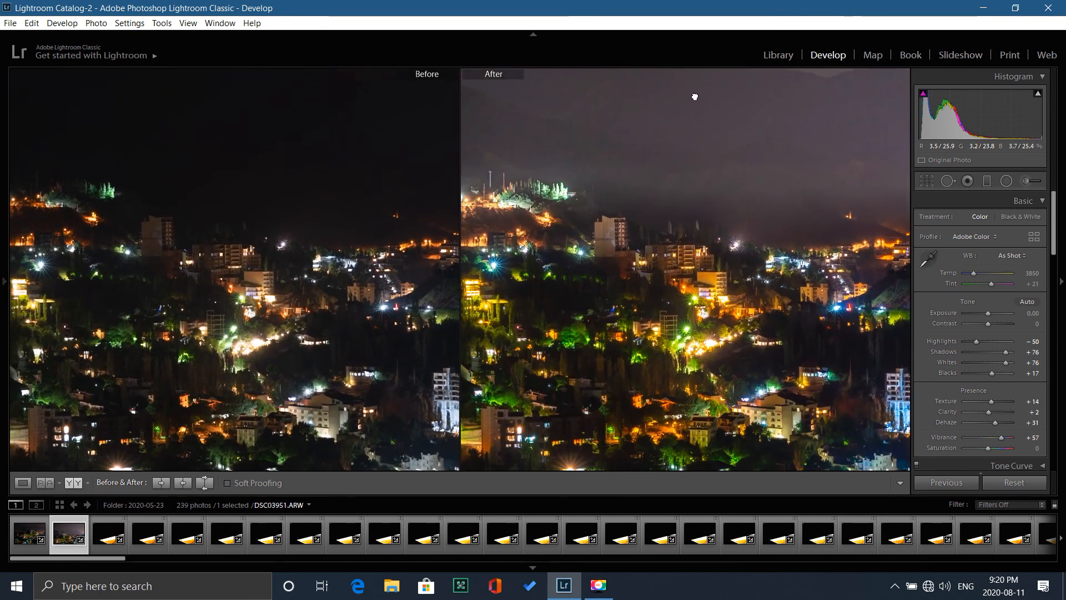
drag(722, 236, 790, 157)
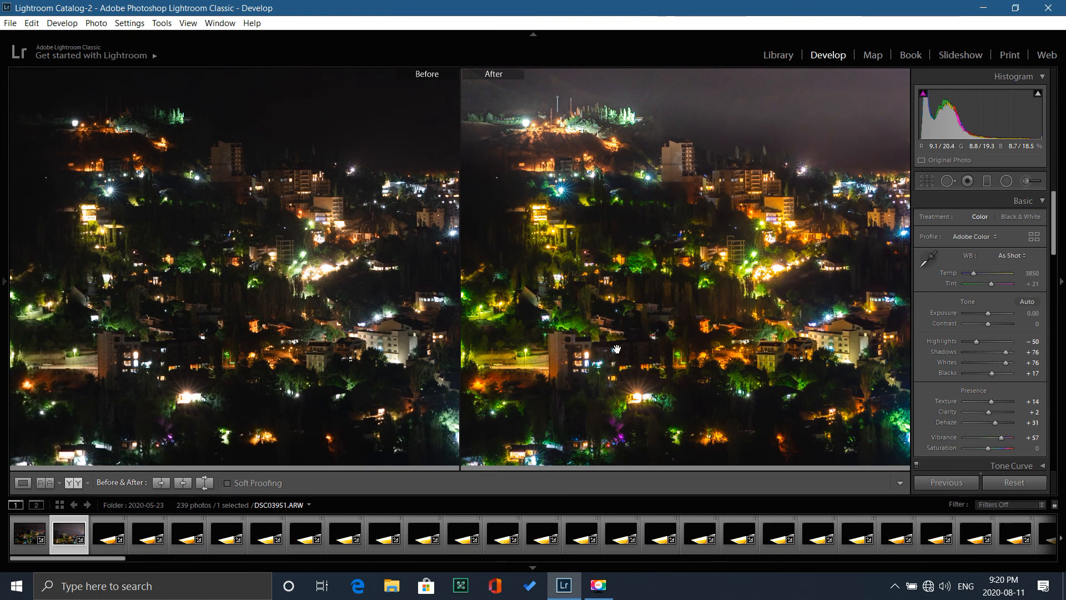
key(ctrl+equal)
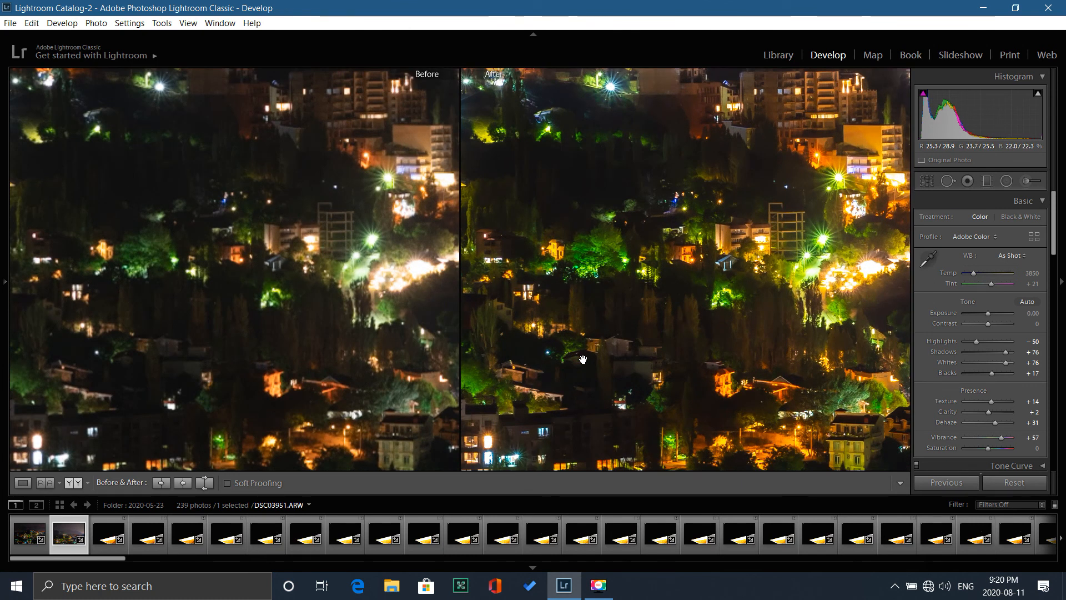
key(ctrl+equal)
drag(716, 261, 558, 365)
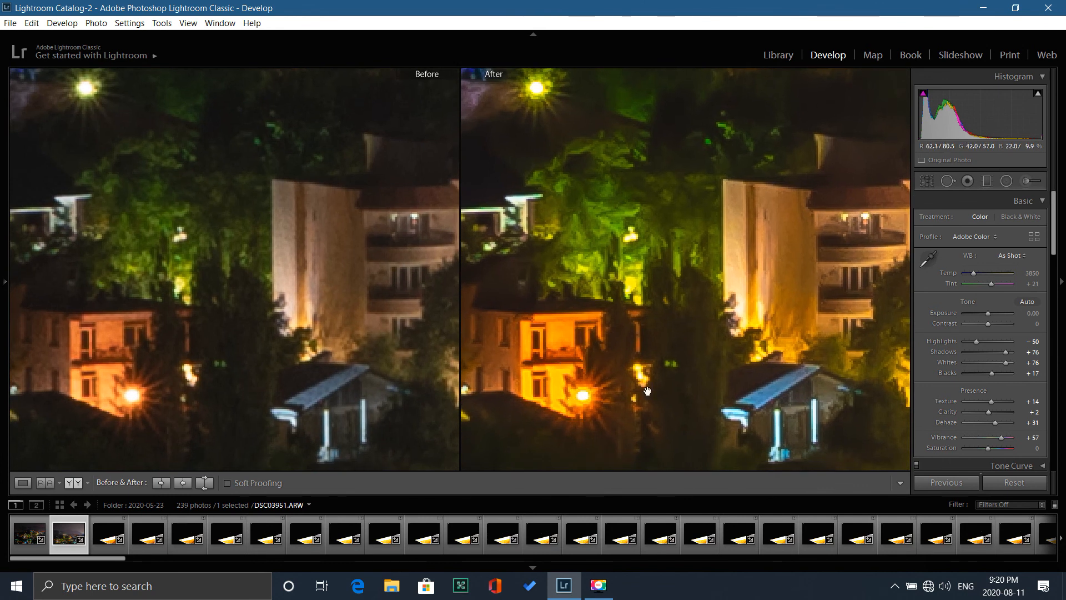
drag(769, 264, 611, 312)
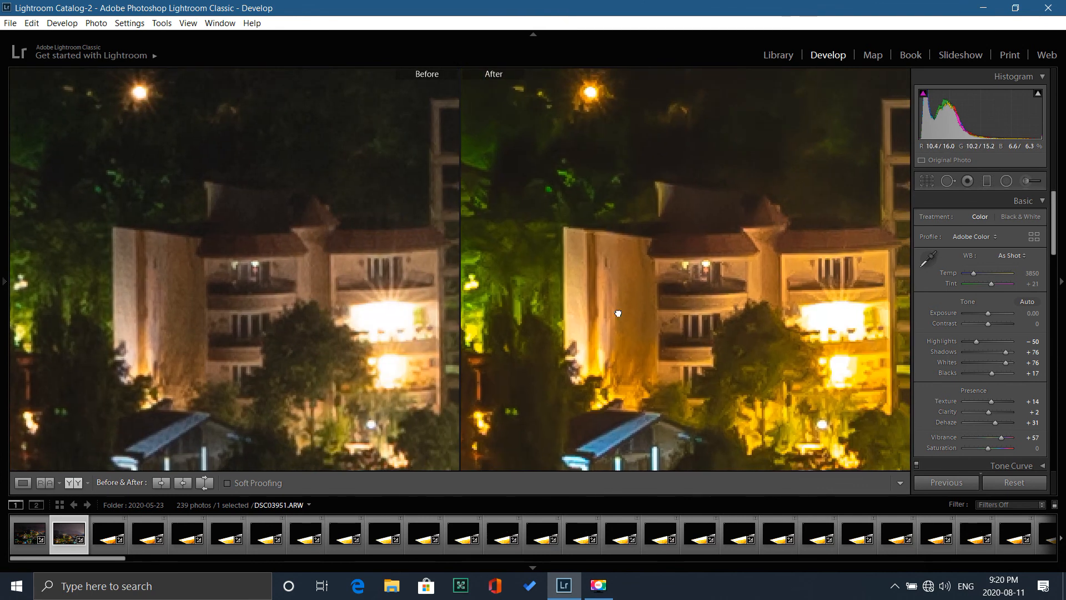
click(618, 313)
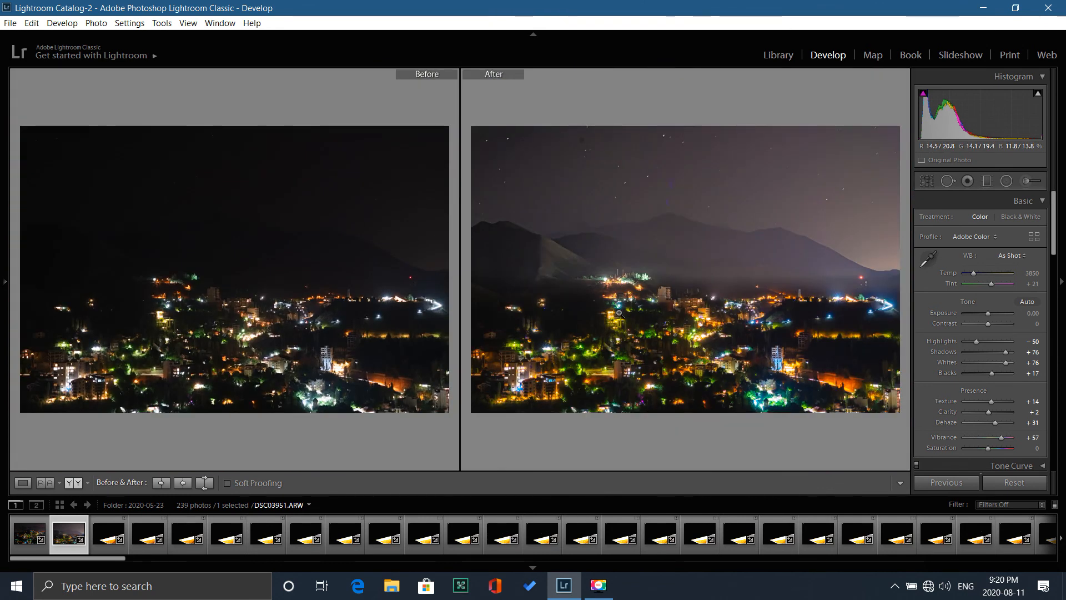